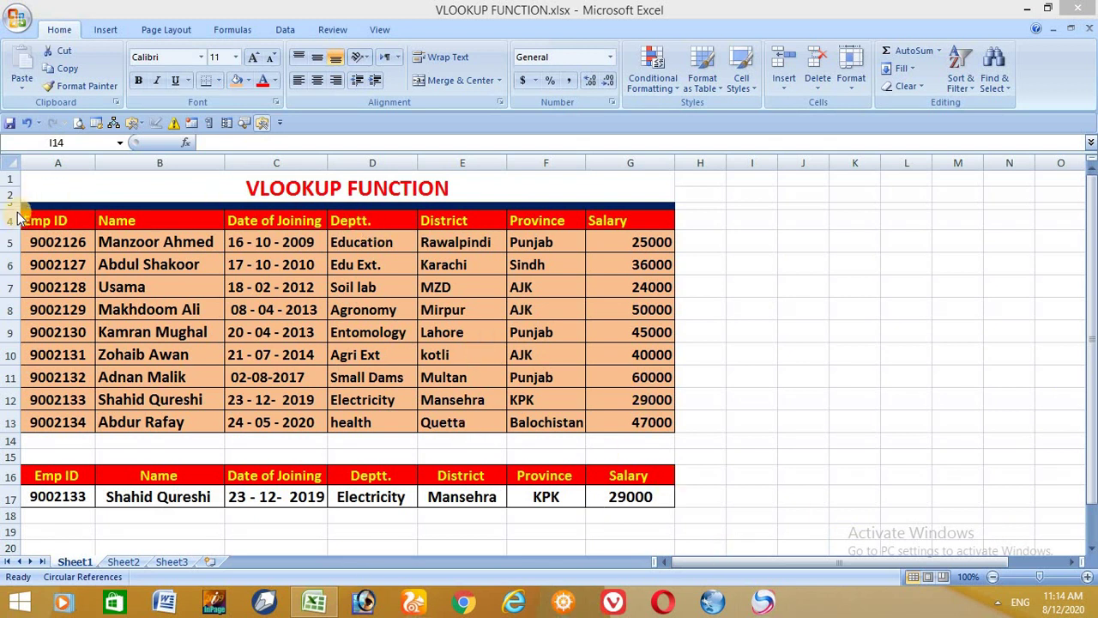
mouse_move(20, 196)
left_mouse_down()
mouse_move(704, 432)
mouse_move(687, 444)
left_mouse_up()
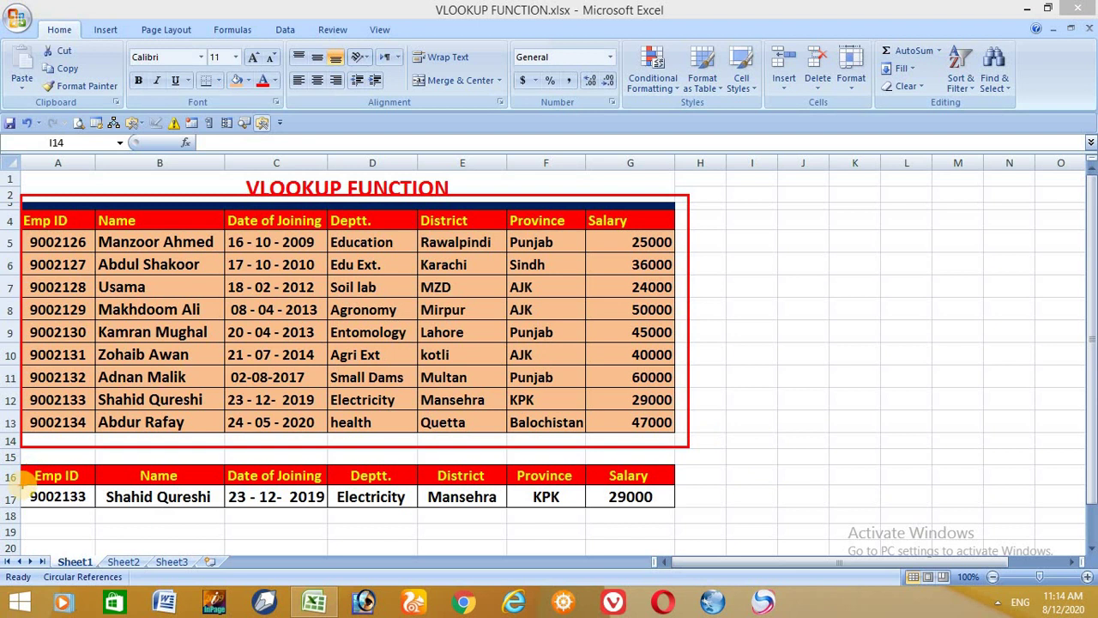
mouse_move(23, 456)
left_mouse_down()
mouse_move(50, 516)
mouse_move(97, 516)
left_mouse_up()
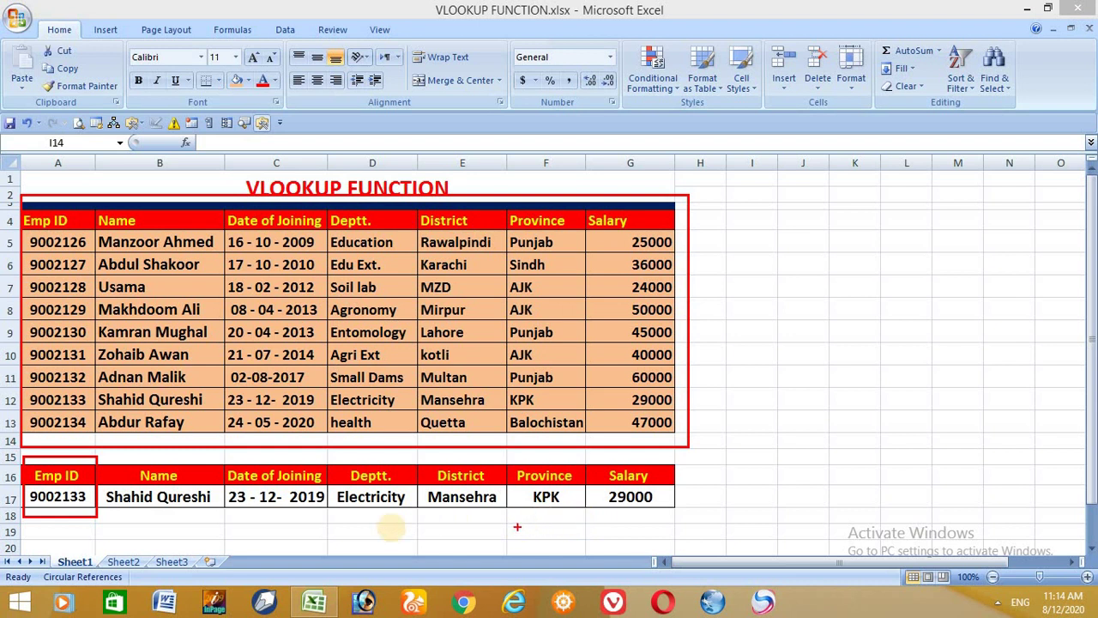
key("Escape")
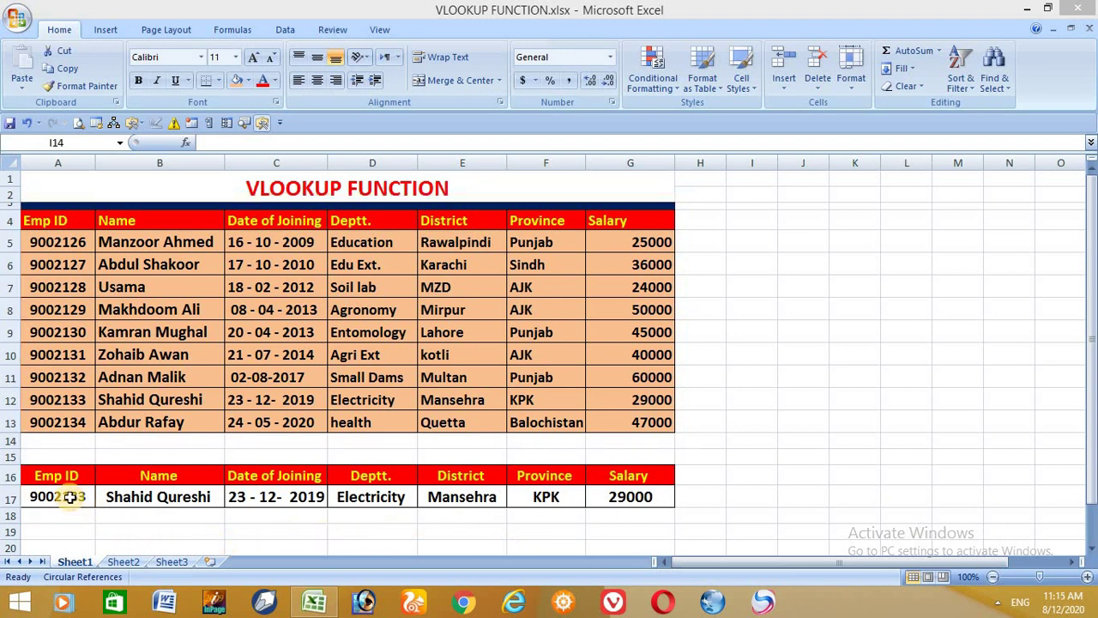
Test the lookup row by choosing the employee ID of row 9 in A17 and replacing it with the ID from row 13
left_click(73, 499)
left_click(77, 499)
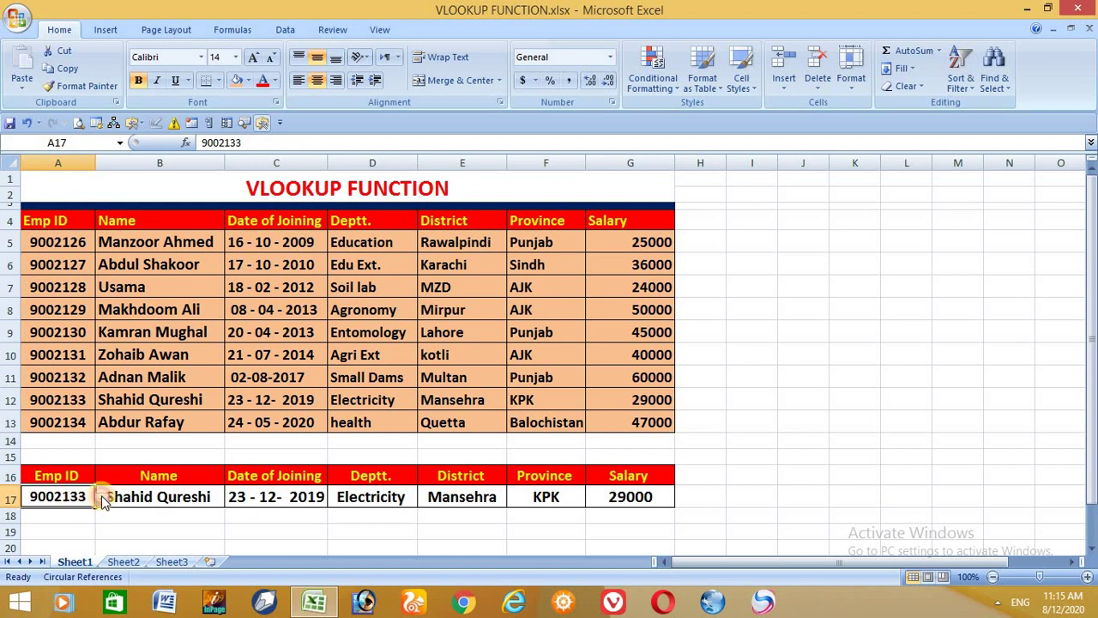
left_click(99, 499)
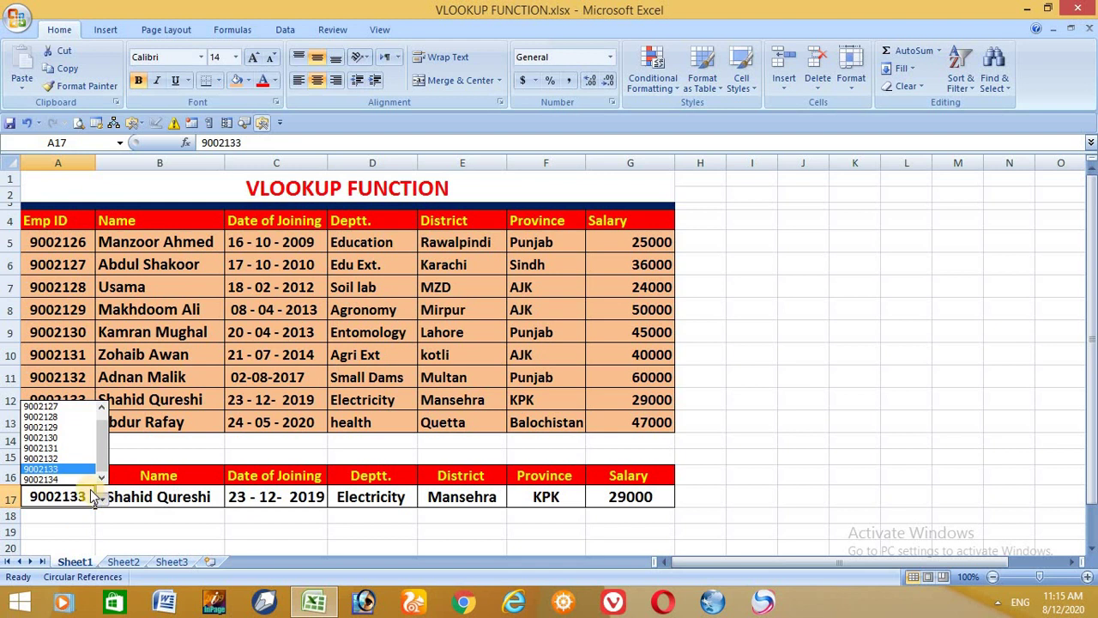
left_click(70, 438)
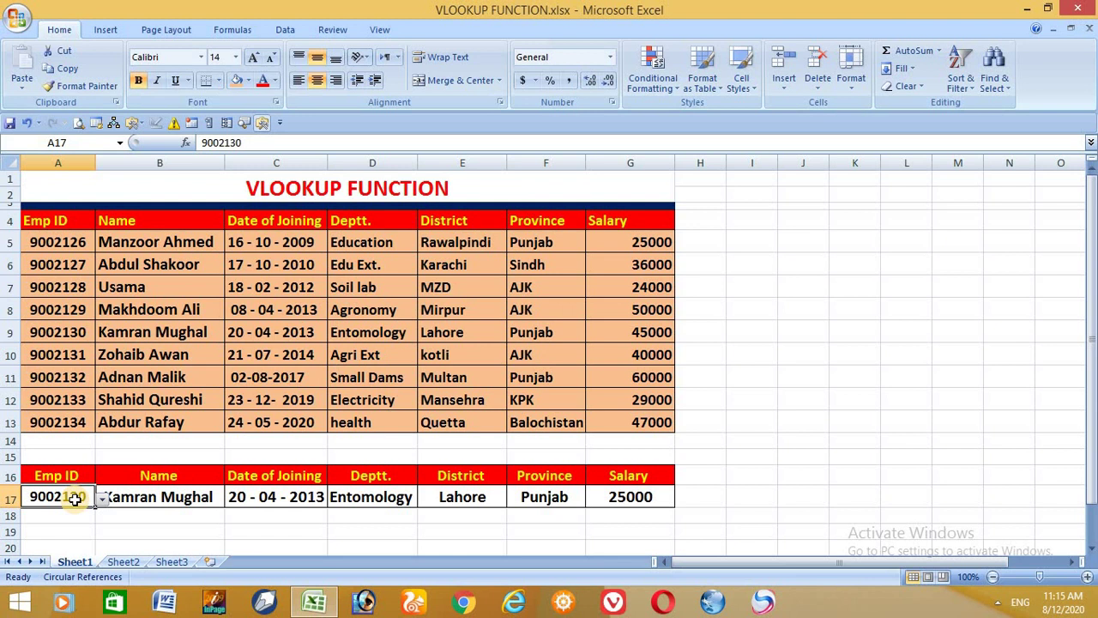
type("9002134")
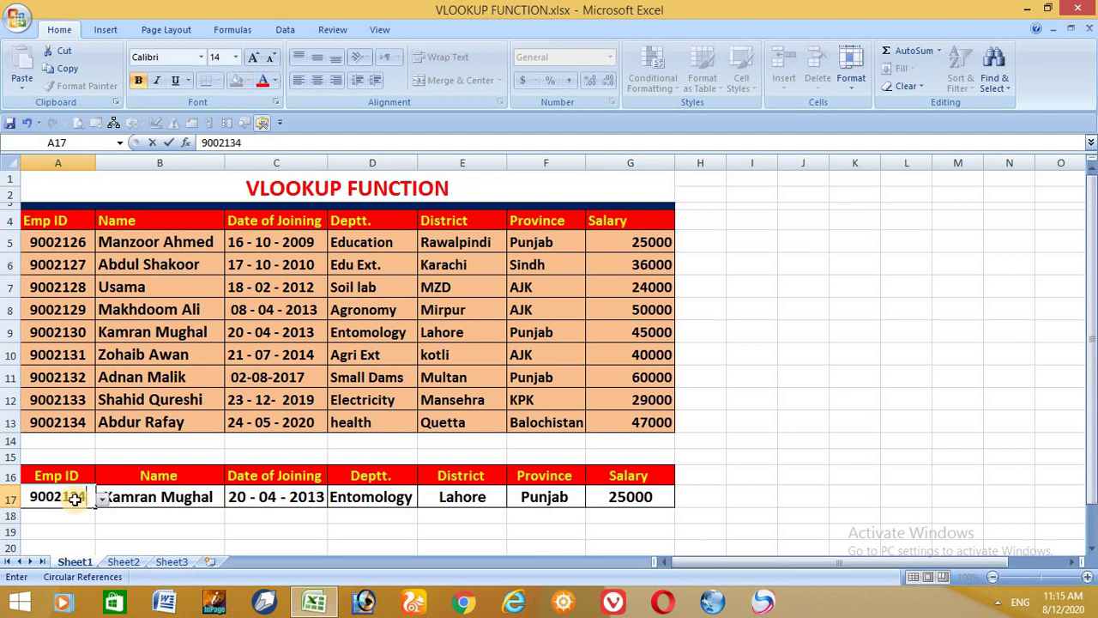
key("Return")
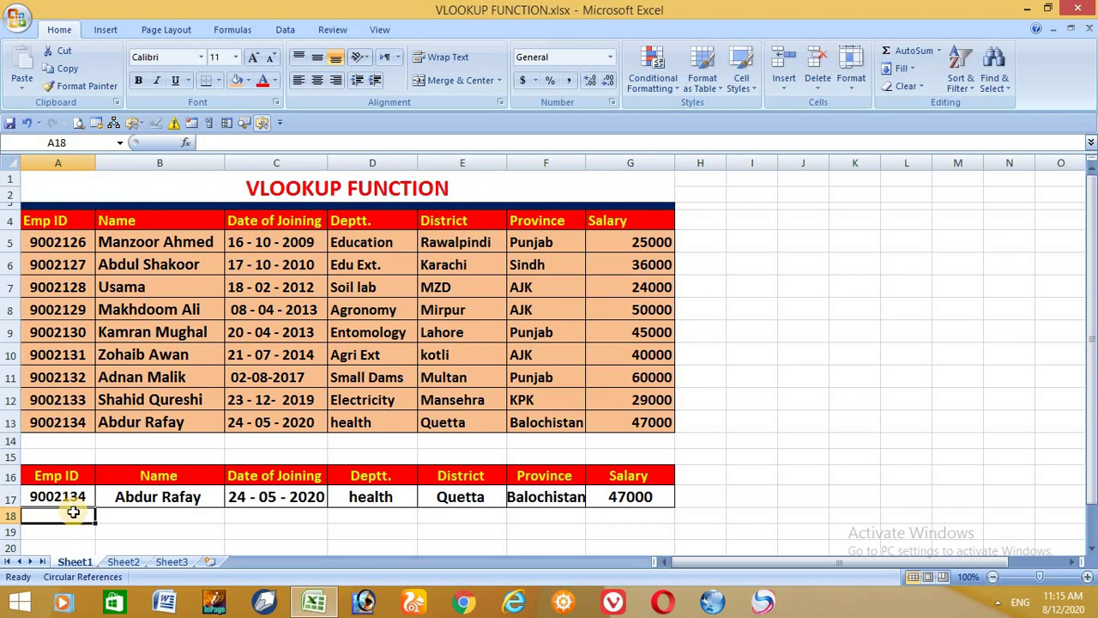
left_click(74, 498)
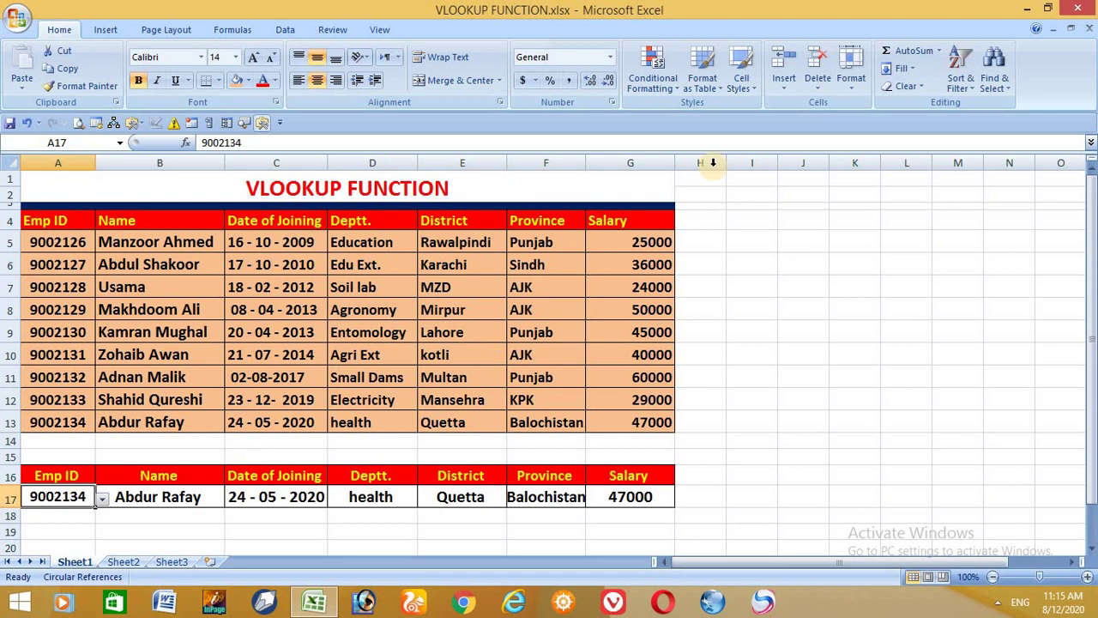
Start a data validation rule for the empty cell K5 that allows a List
left_click(864, 234)
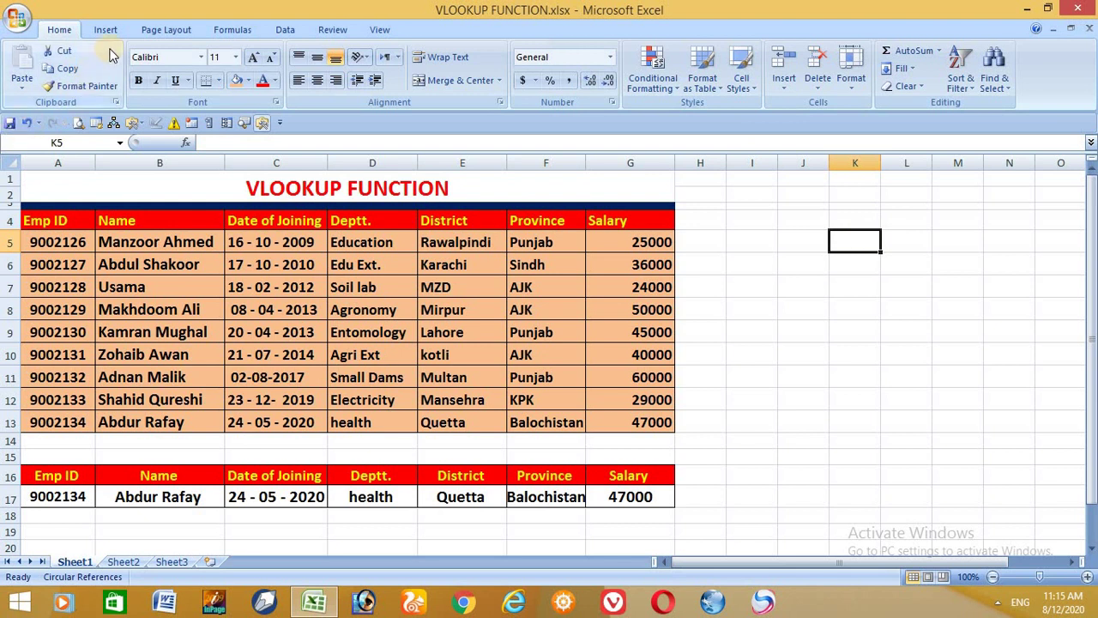
left_click(286, 31)
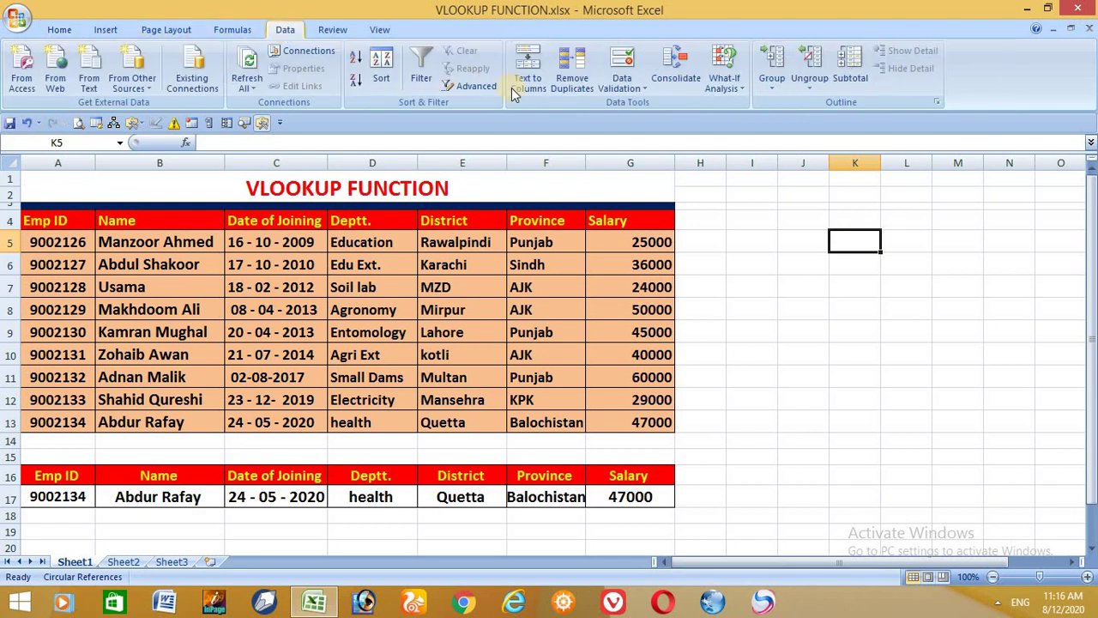
left_click(629, 86)
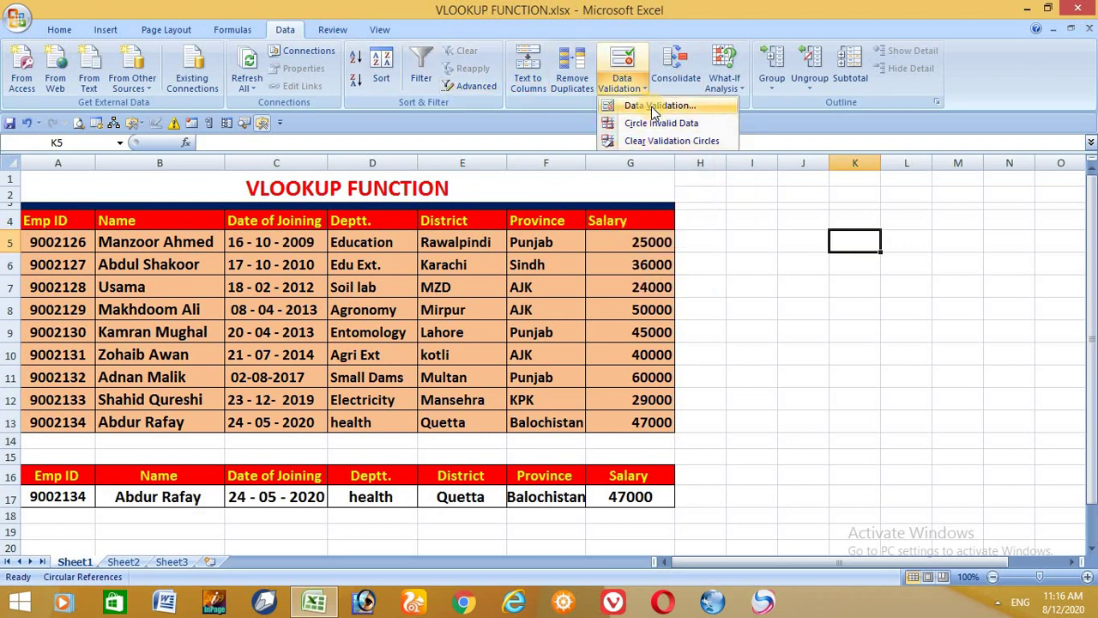
left_click(652, 106)
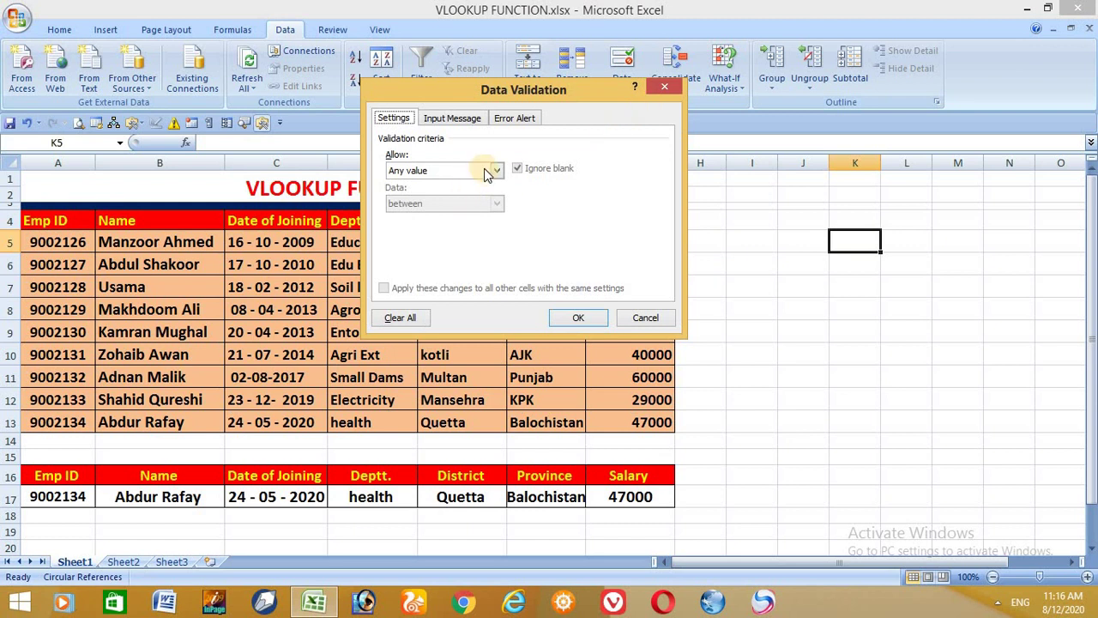
left_click(497, 171)
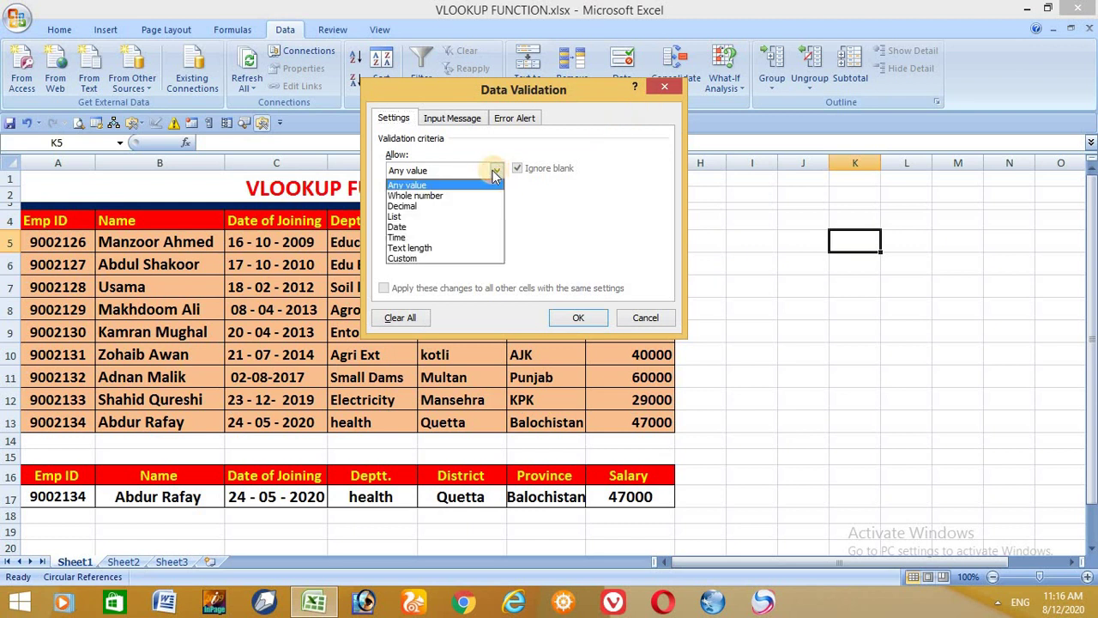
left_click(456, 217)
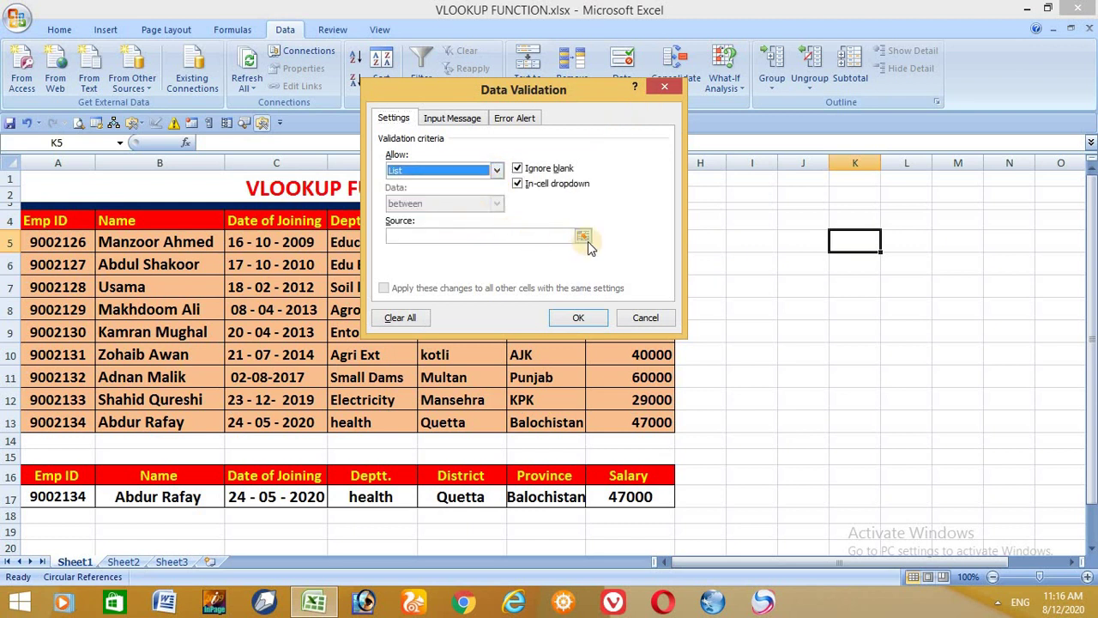
left_click(548, 240)
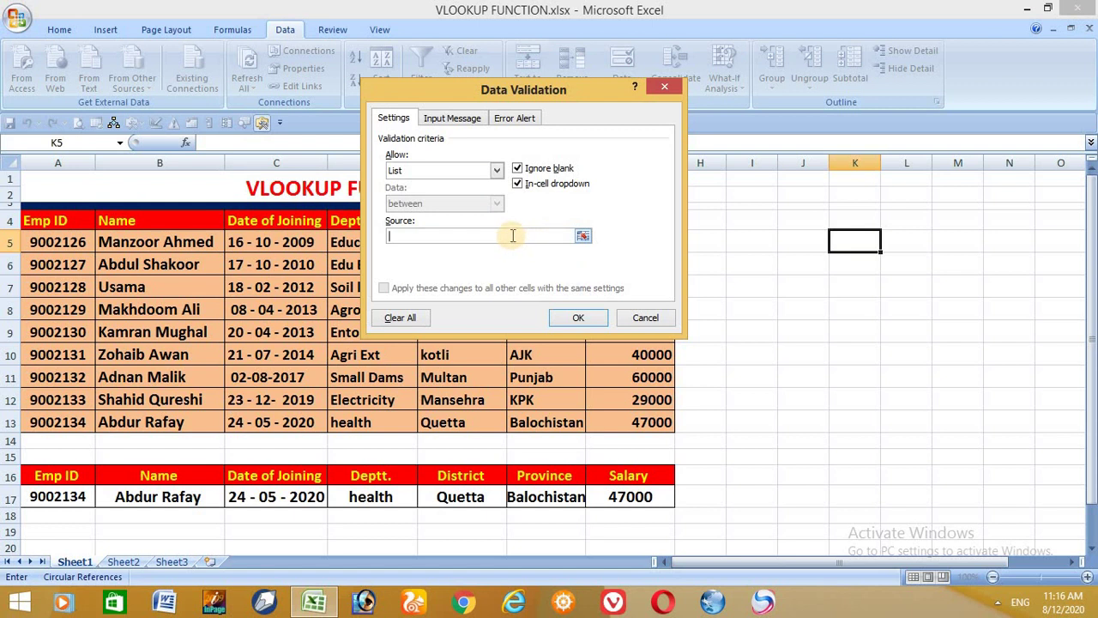
type("9002126,9002127")
left_click_drag(506, 235, 365, 238)
key("BackSpace")
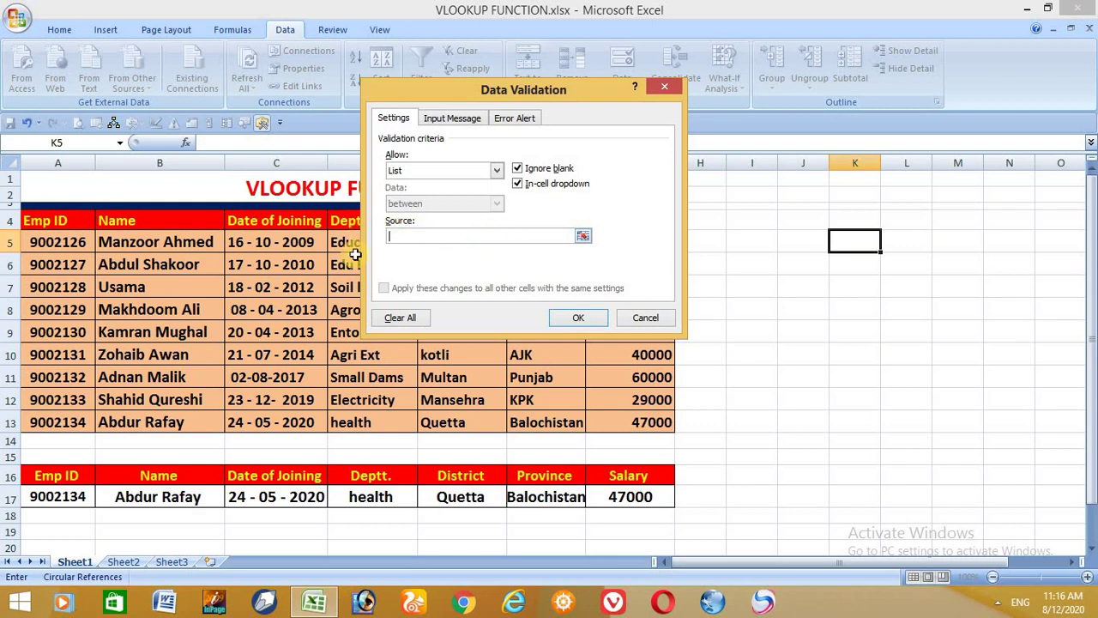
Set the list source to =$A$5:$A$13, apply the validation, and choose the employee ID of row 7 in K5
left_click_drag(51, 238, 51, 421)
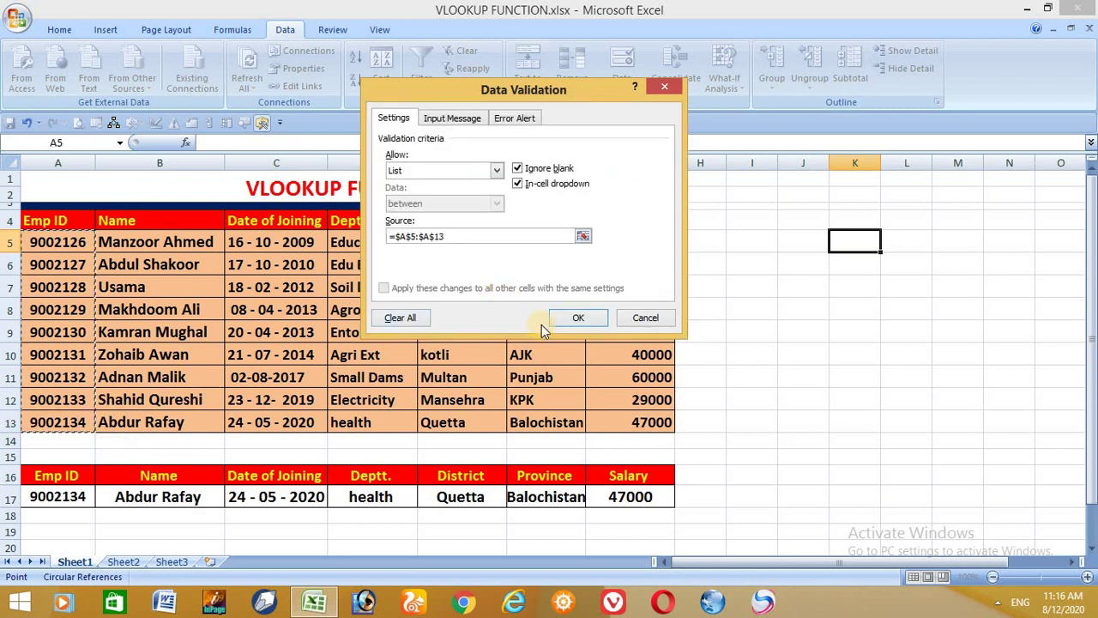
left_click(579, 317)
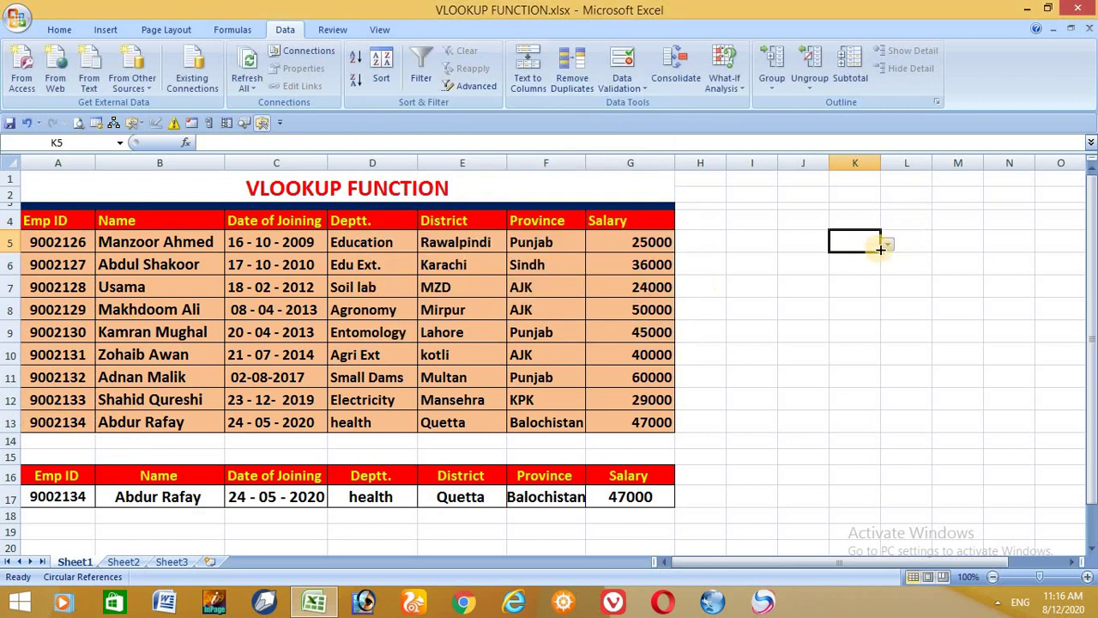
left_click(887, 245)
left_click(862, 277)
left_click(887, 243)
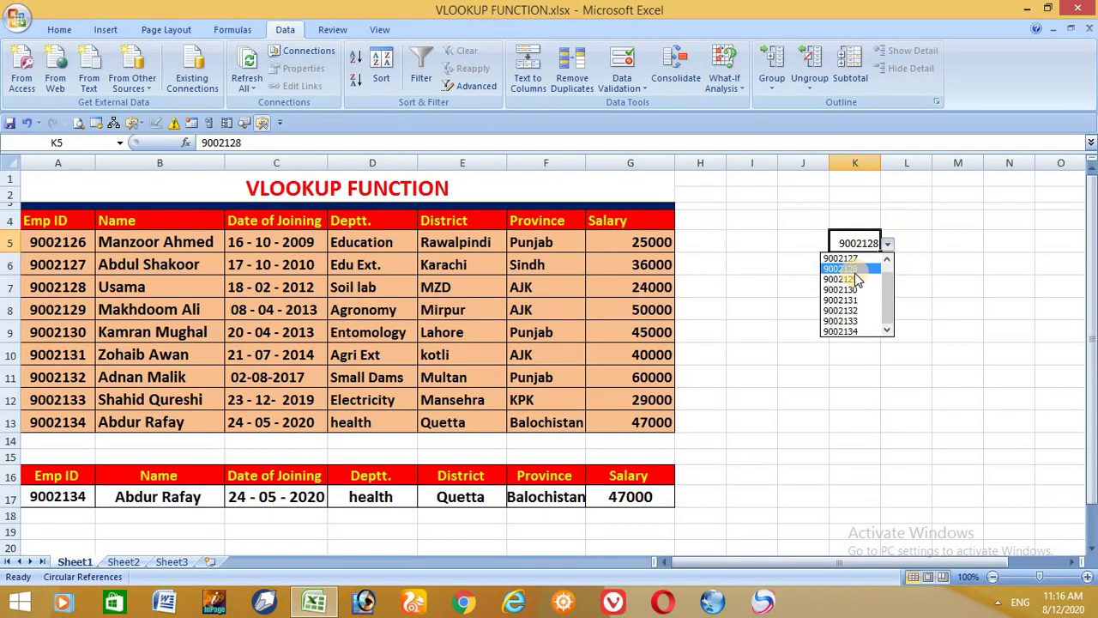
left_click(854, 270)
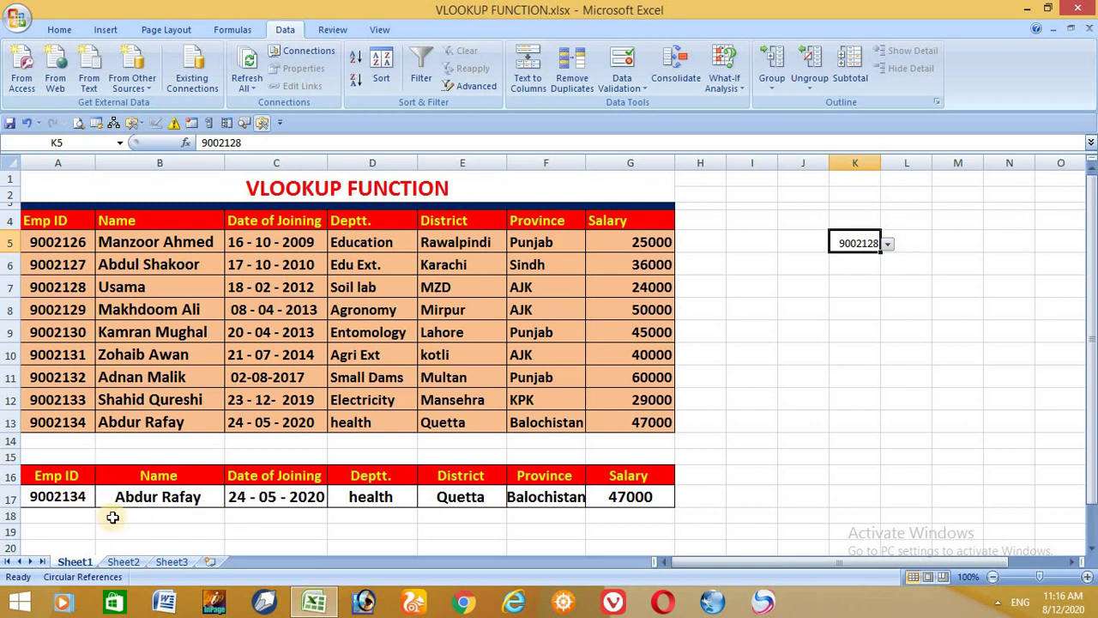
Clear the contents of the lookup row A17:G17
left_click_drag(84, 498, 615, 496)
key("Delete")
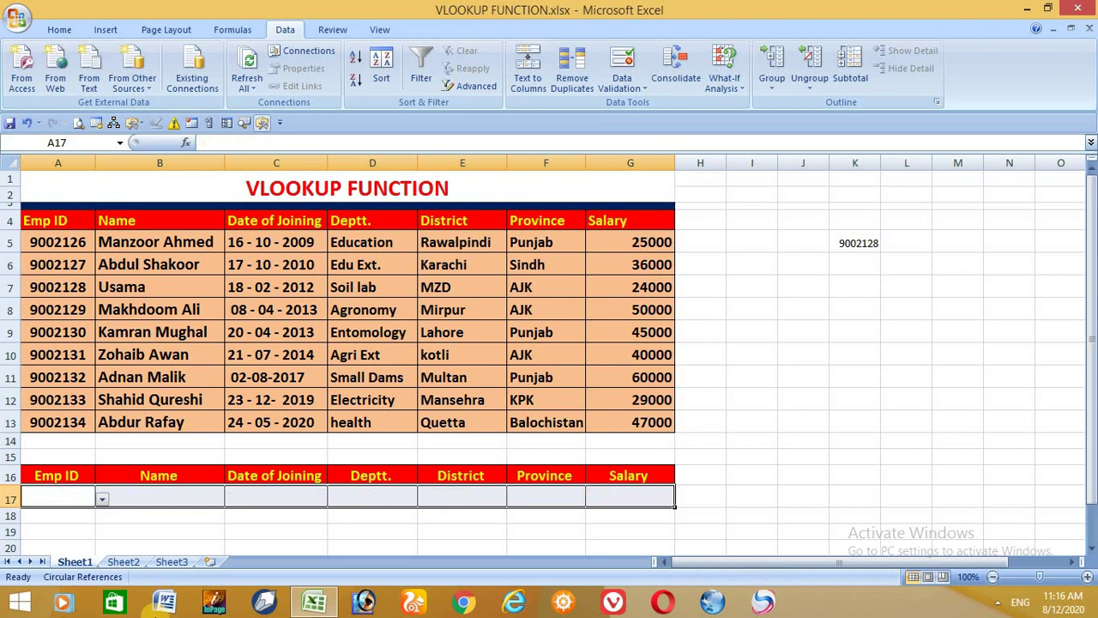
Add List data validation with source =$A$5:$A$13 to cell A17 and choose the employee ID of row 6 there
left_click(64, 495)
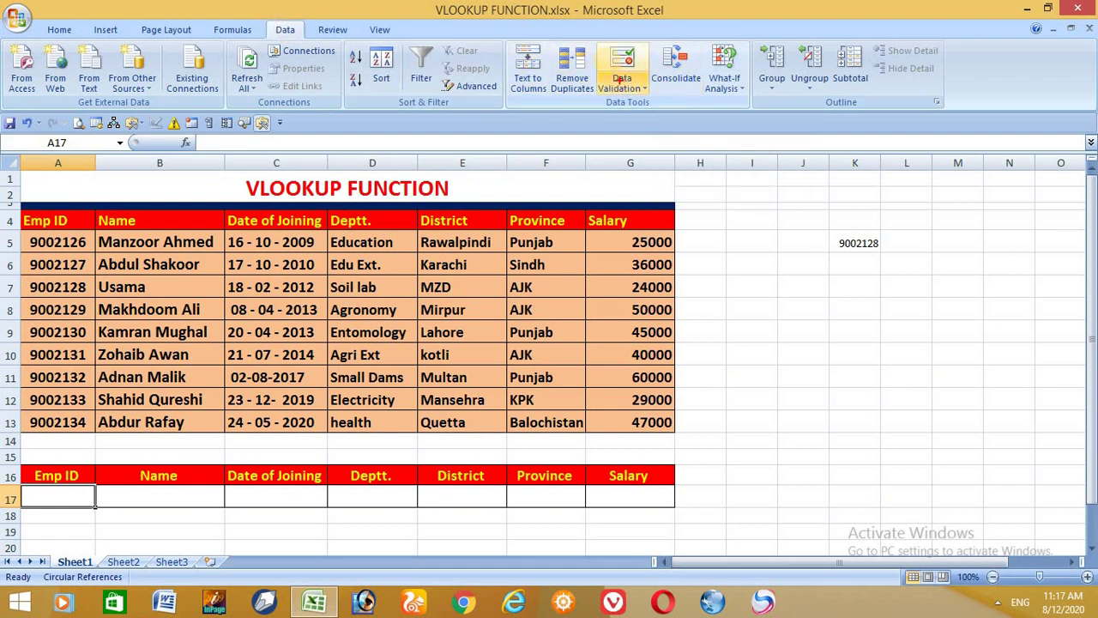
left_click_drag(590, 33, 652, 105)
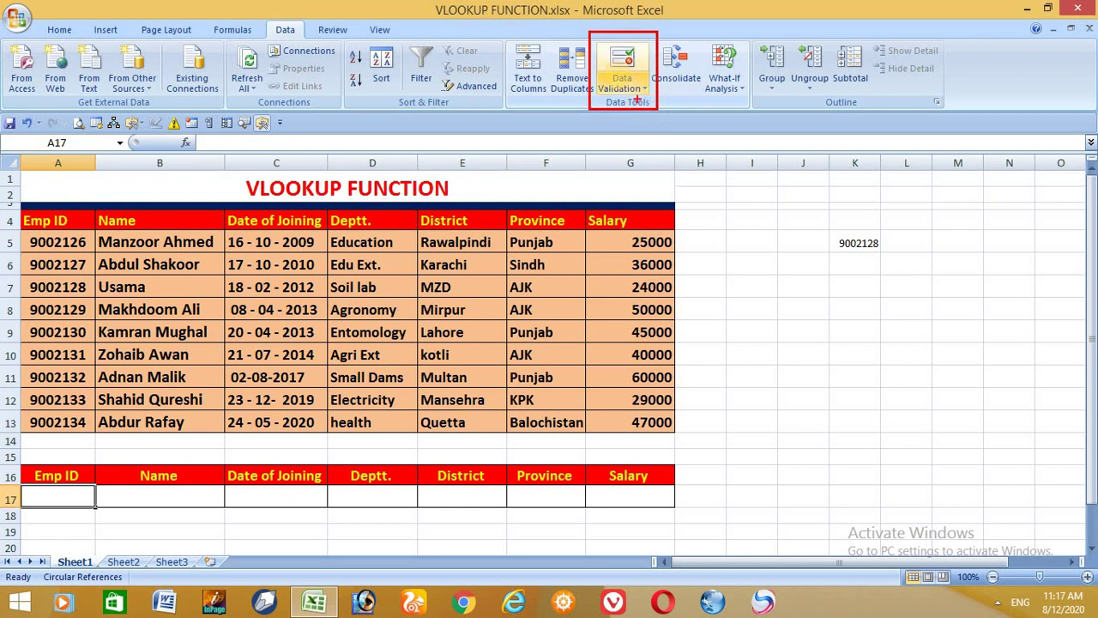
left_click(624, 84)
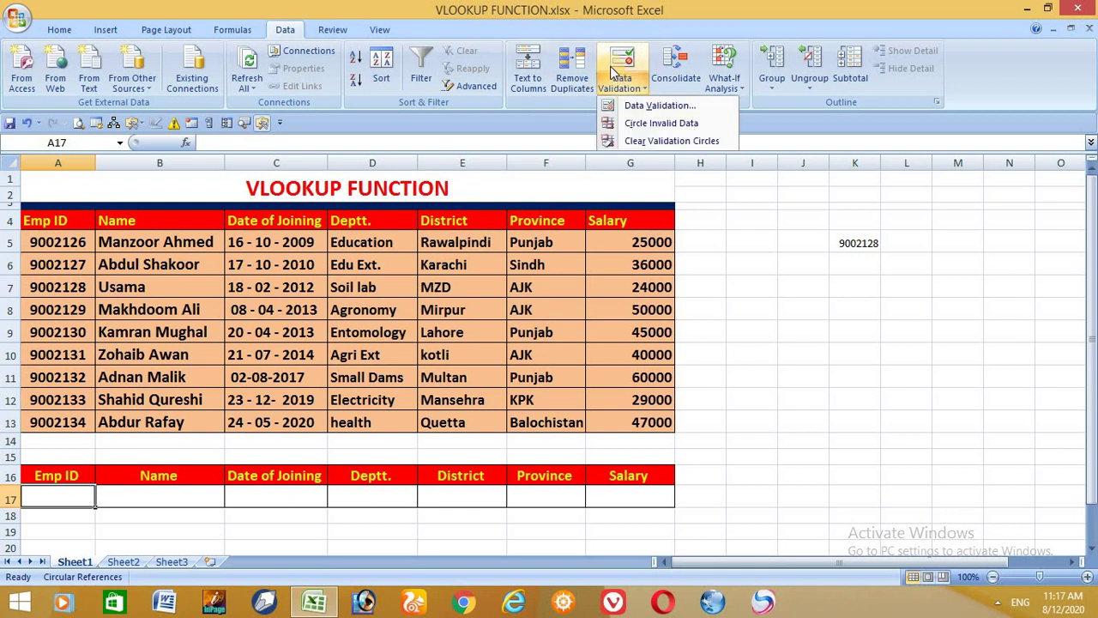
left_click(635, 106)
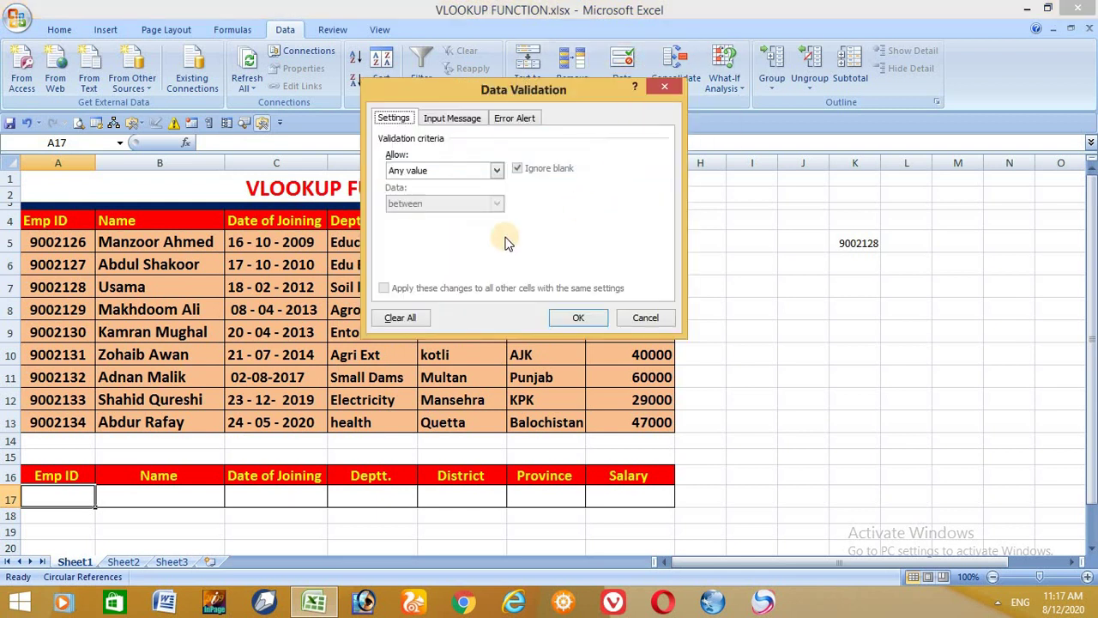
left_click(497, 171)
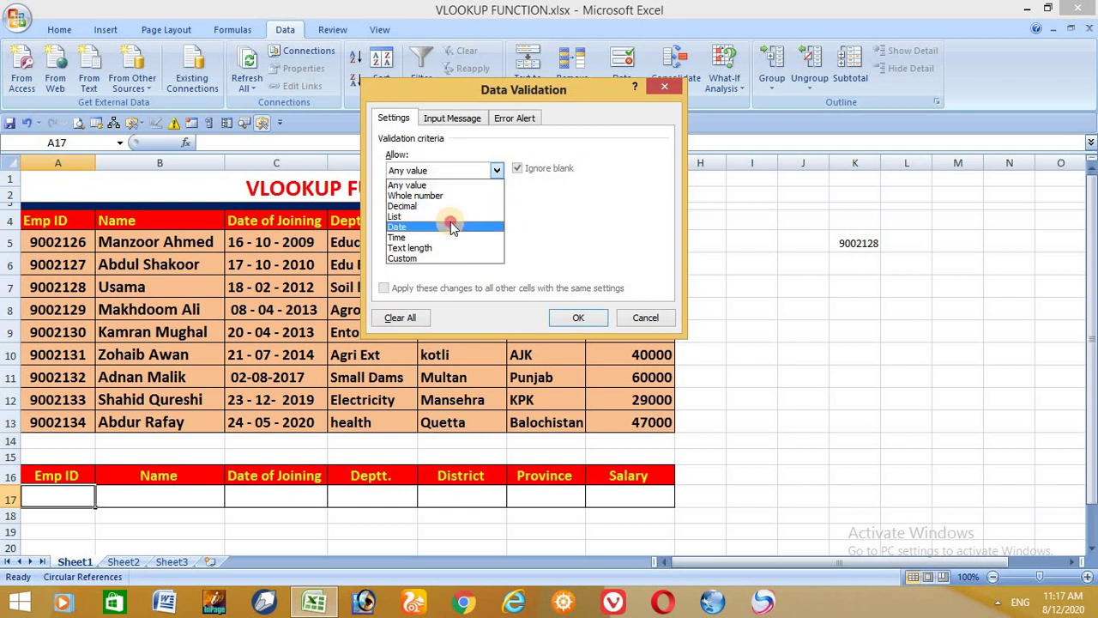
left_click(451, 216)
left_click(488, 237)
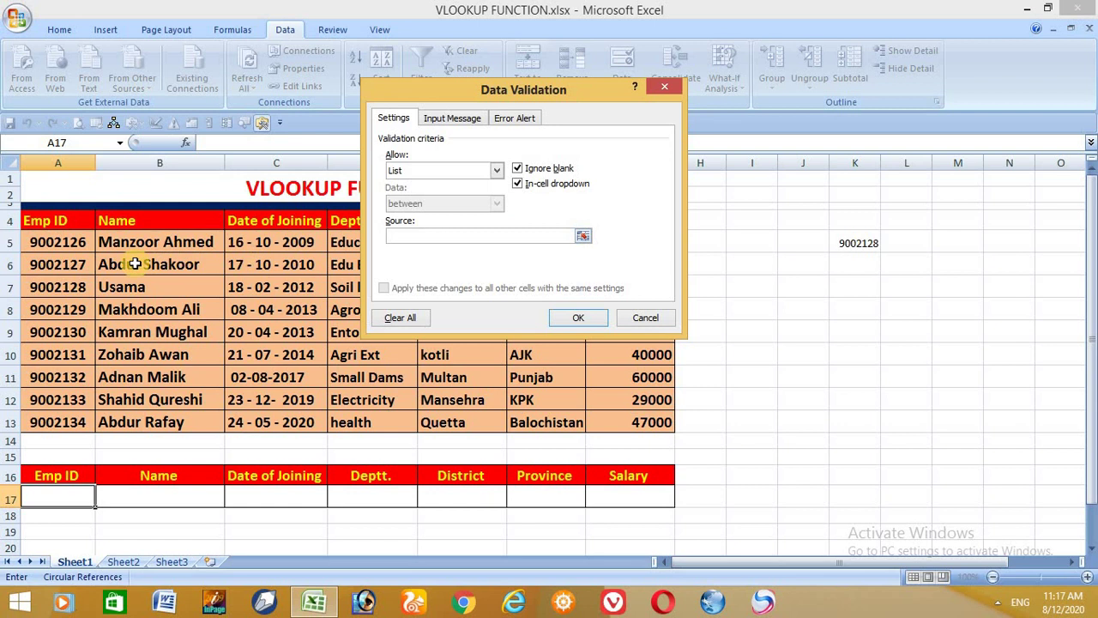
left_click_drag(75, 243, 69, 422)
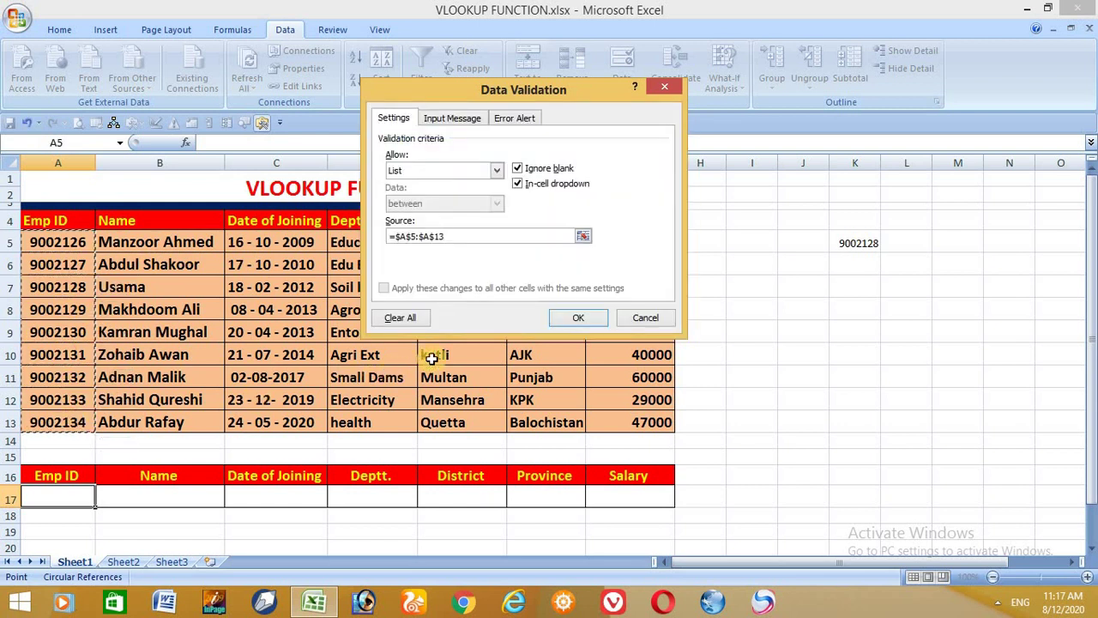
left_click(579, 320)
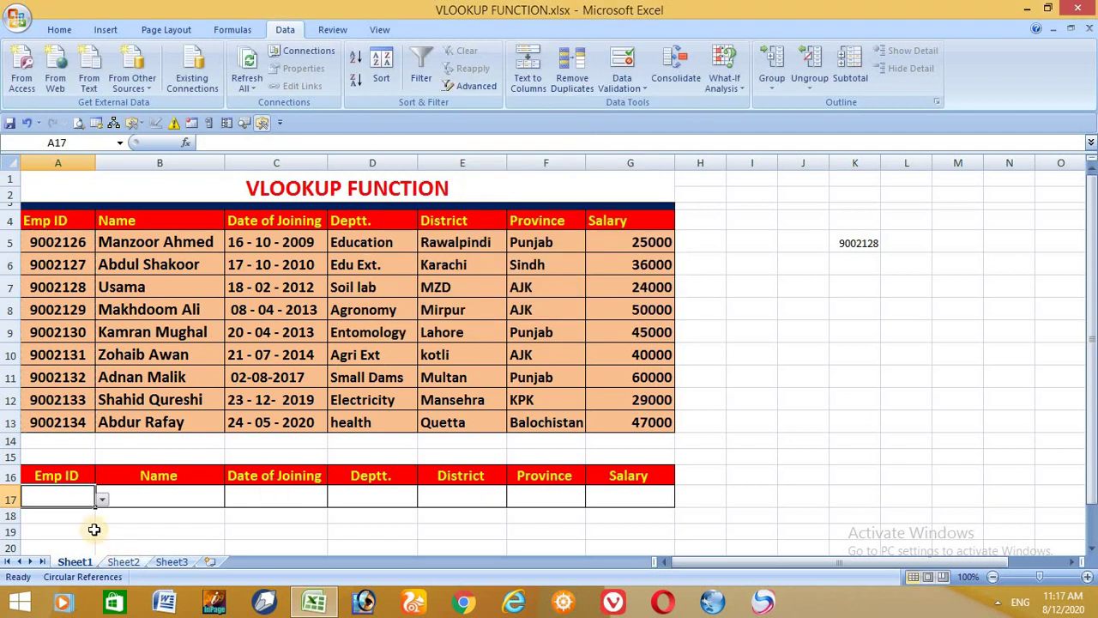
left_click(101, 501)
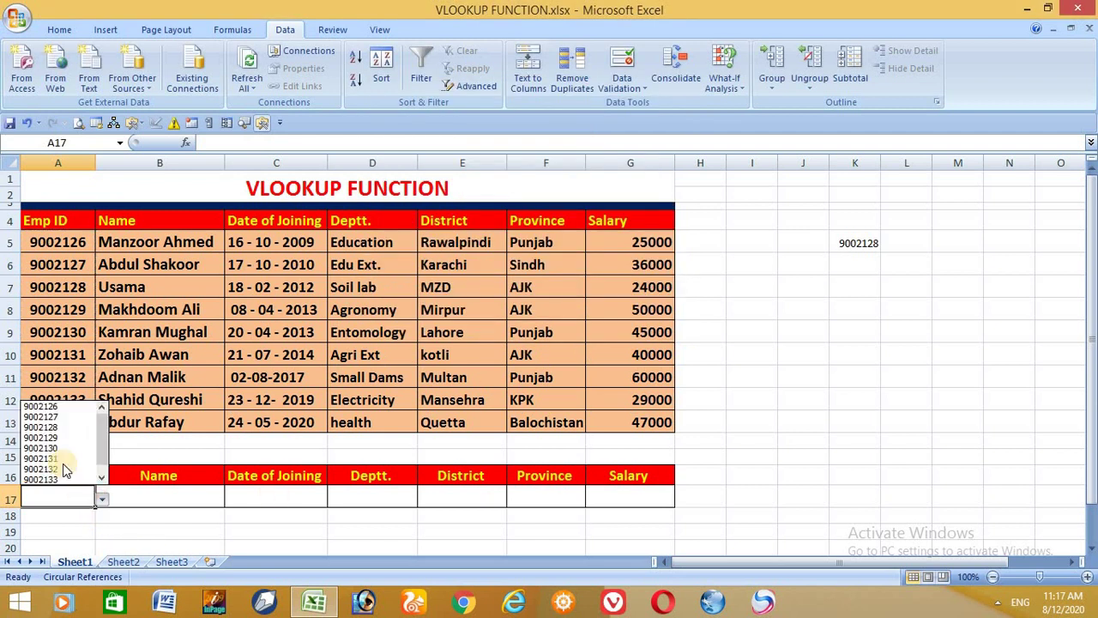
left_click(54, 413)
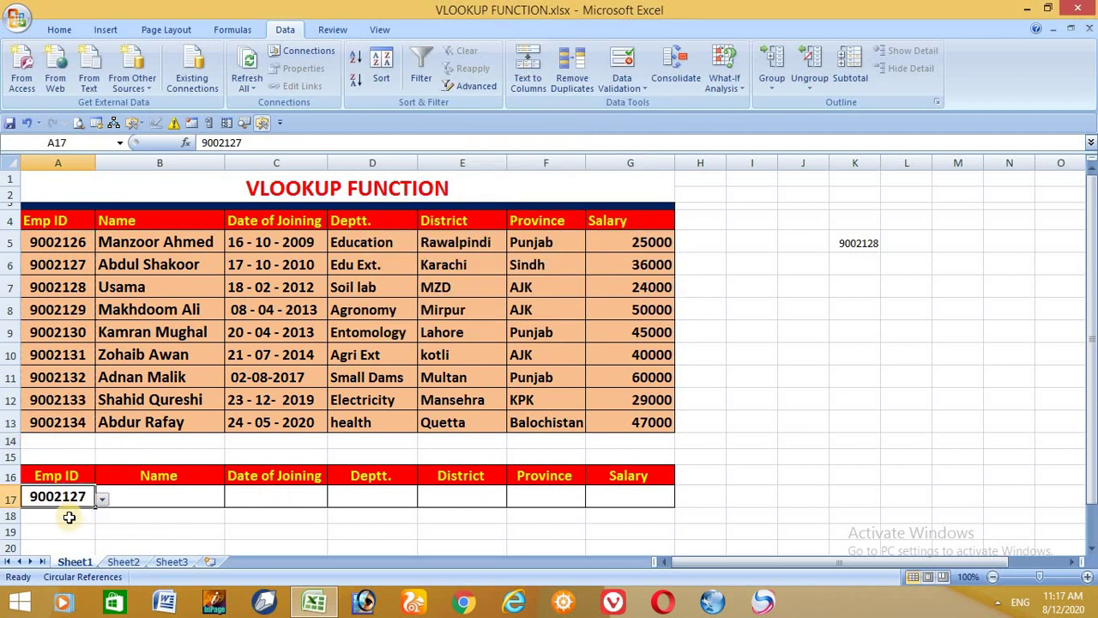
Start a VLOOKUP formula in the lookup row's Name cell B17 with A17 as the lookup value
left_click(141, 497)
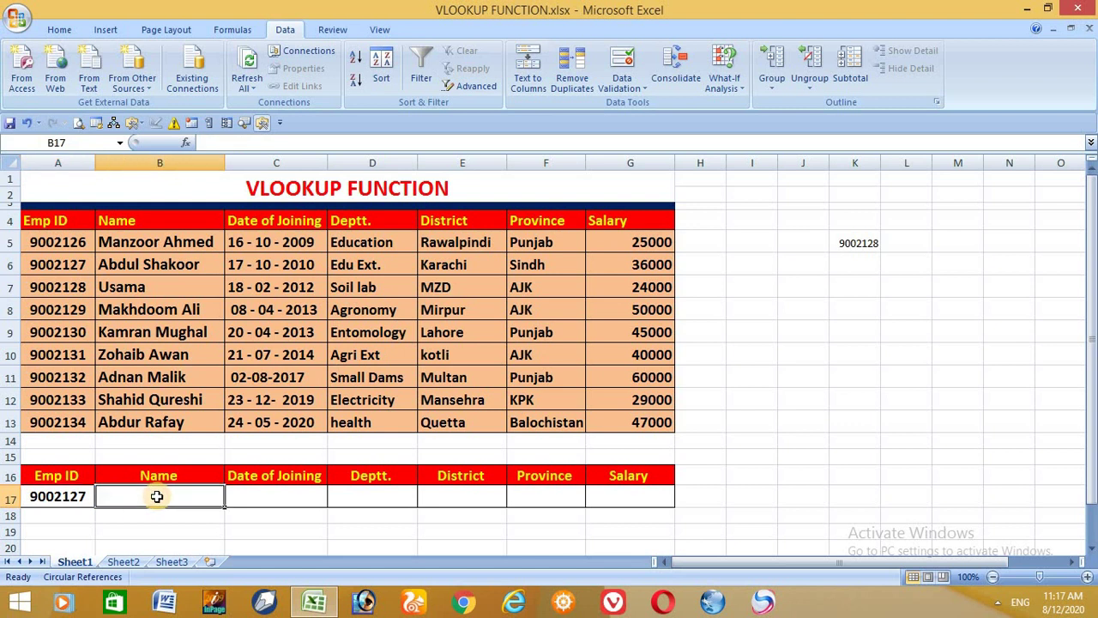
mouse_move(1086, 583)
left_click(1087, 577)
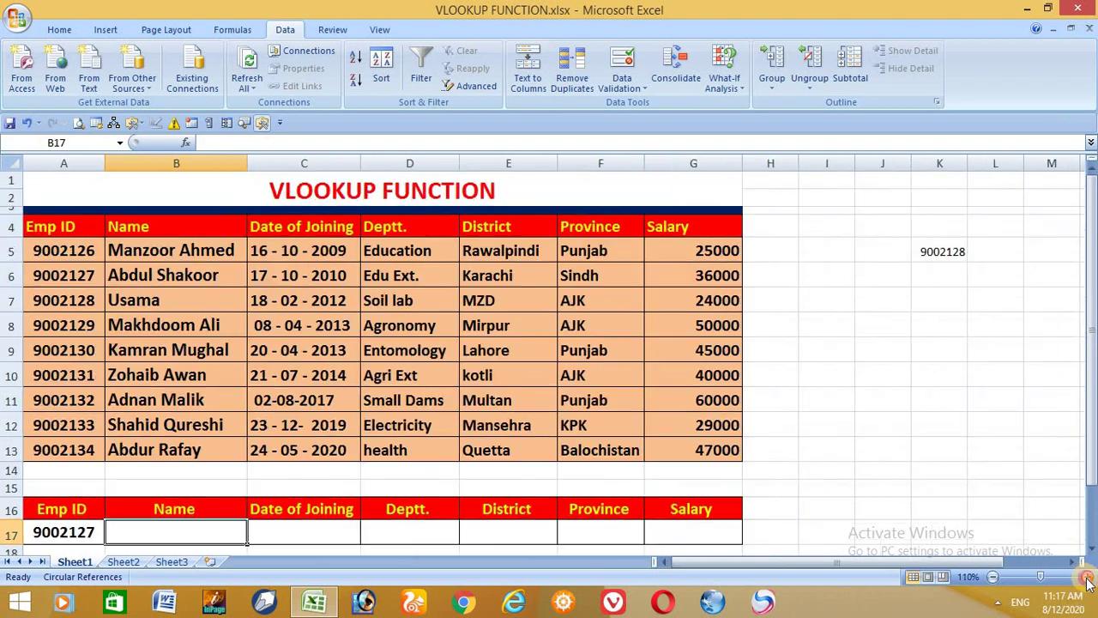
left_click(1087, 577)
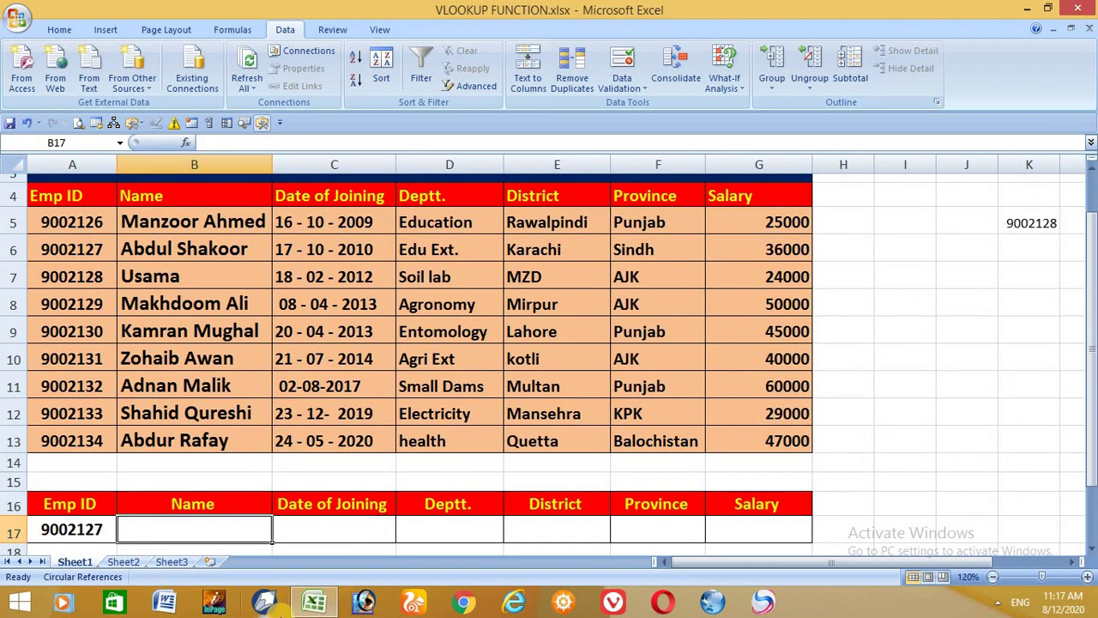
type("0")
key("BackSpace")
type("=")
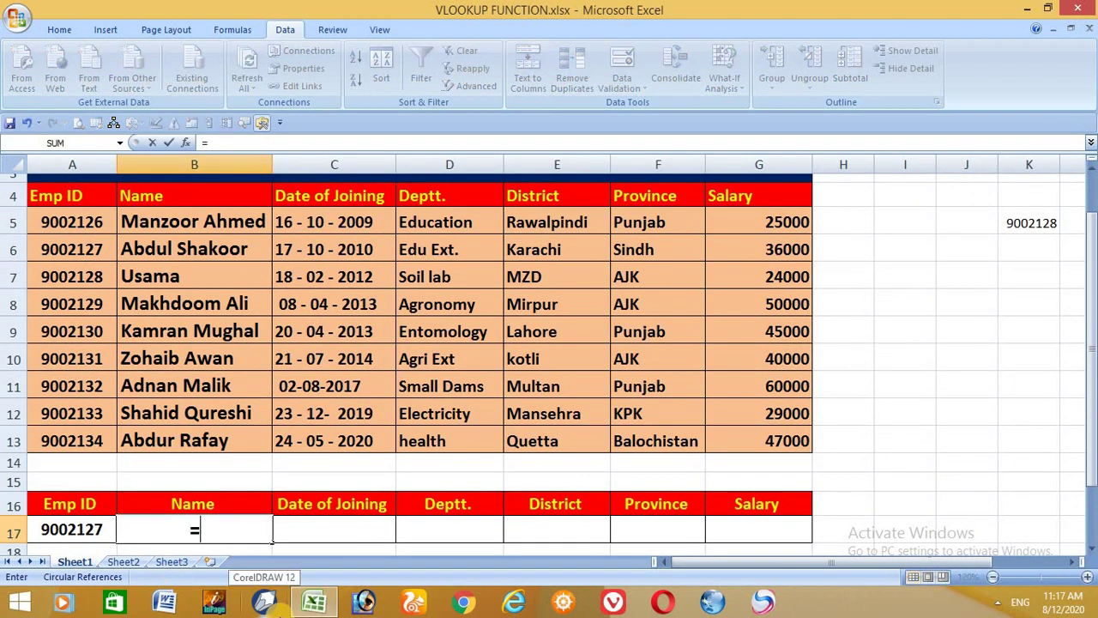
type("vl")
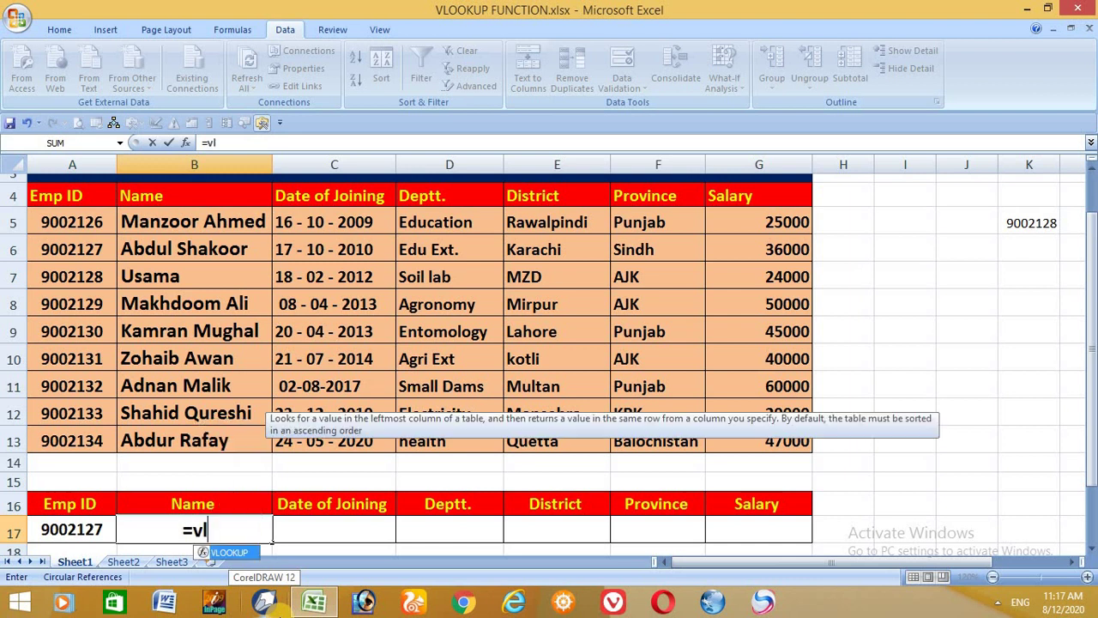
key("Tab")
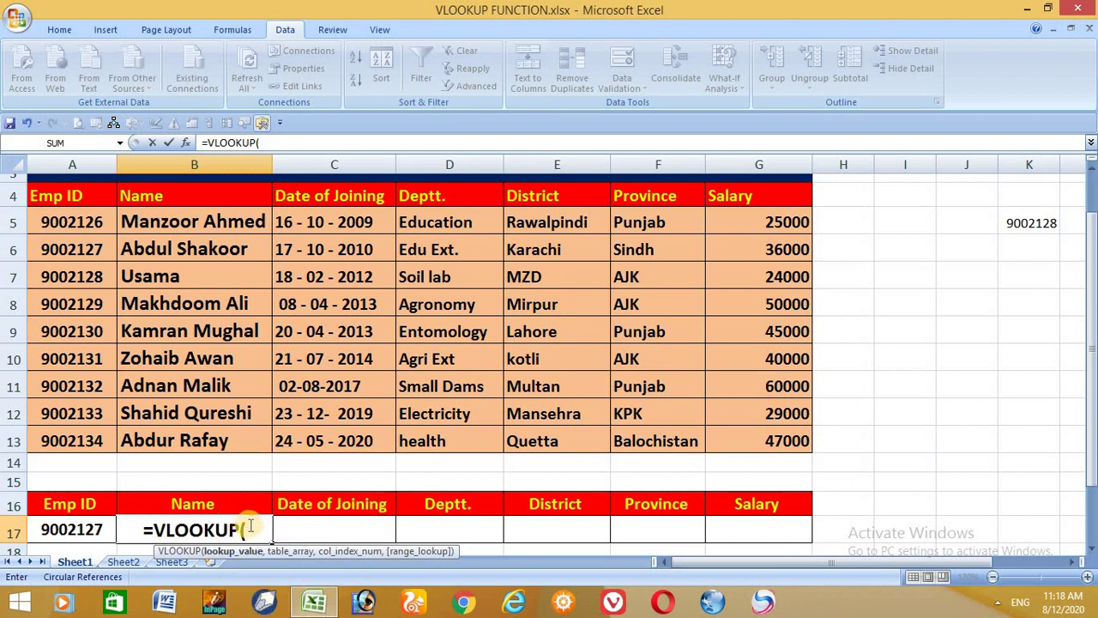
left_click(83, 531)
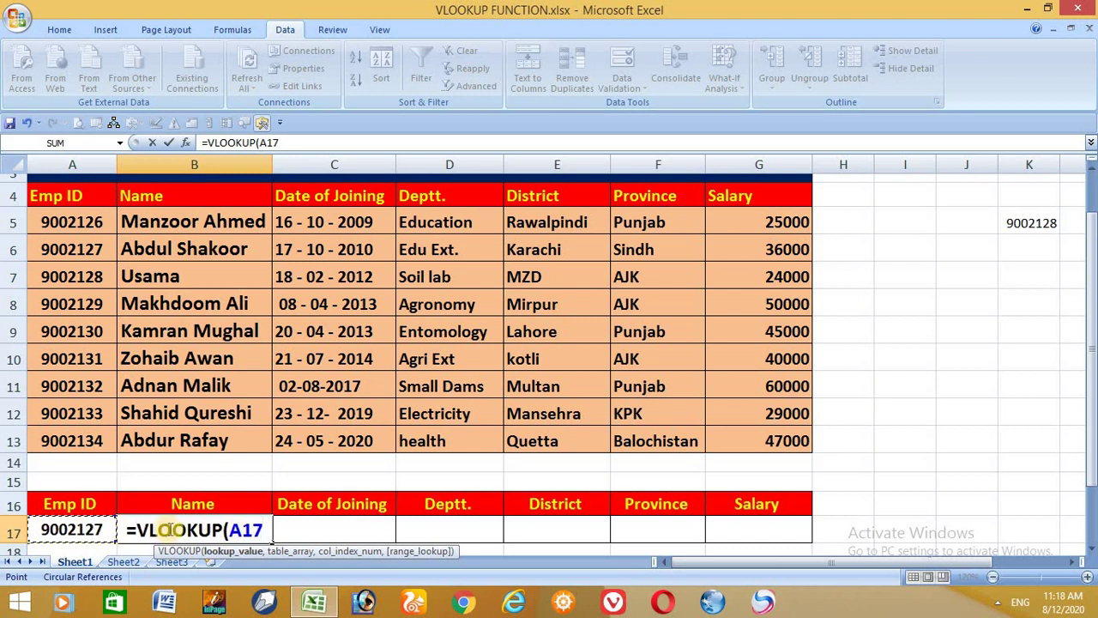
type(",")
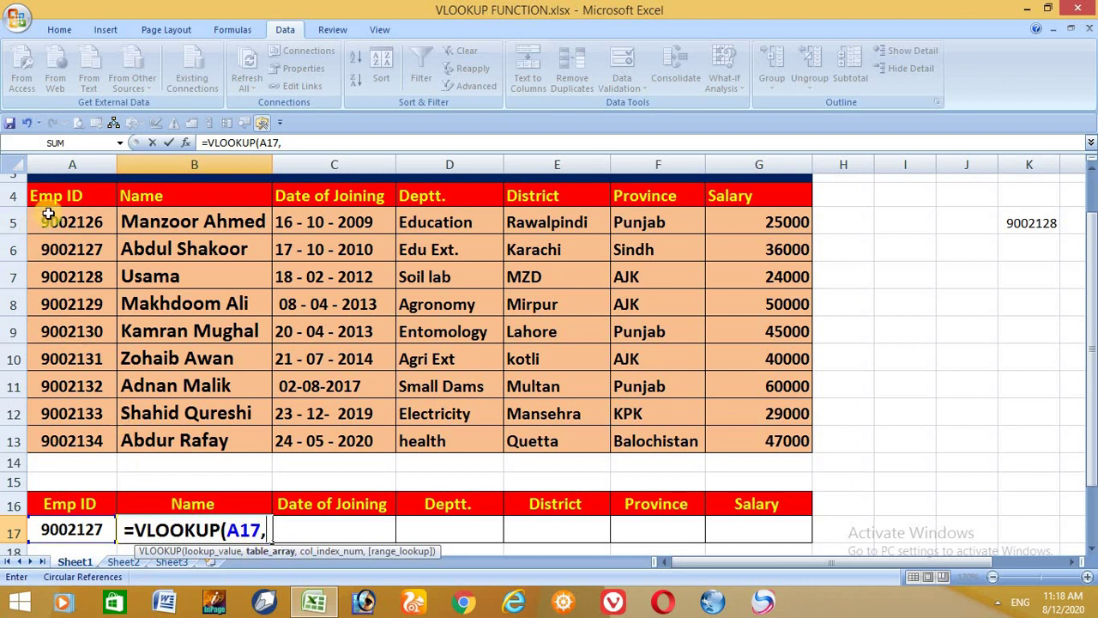
Complete the B17 formula with table array A5:G13, column index 2 and range lookup 0, giving =VLOOKUP(A17,A5:G13,2,0)
left_click_drag(44, 217, 257, 310)
left_click_drag(592, 389, 776, 421)
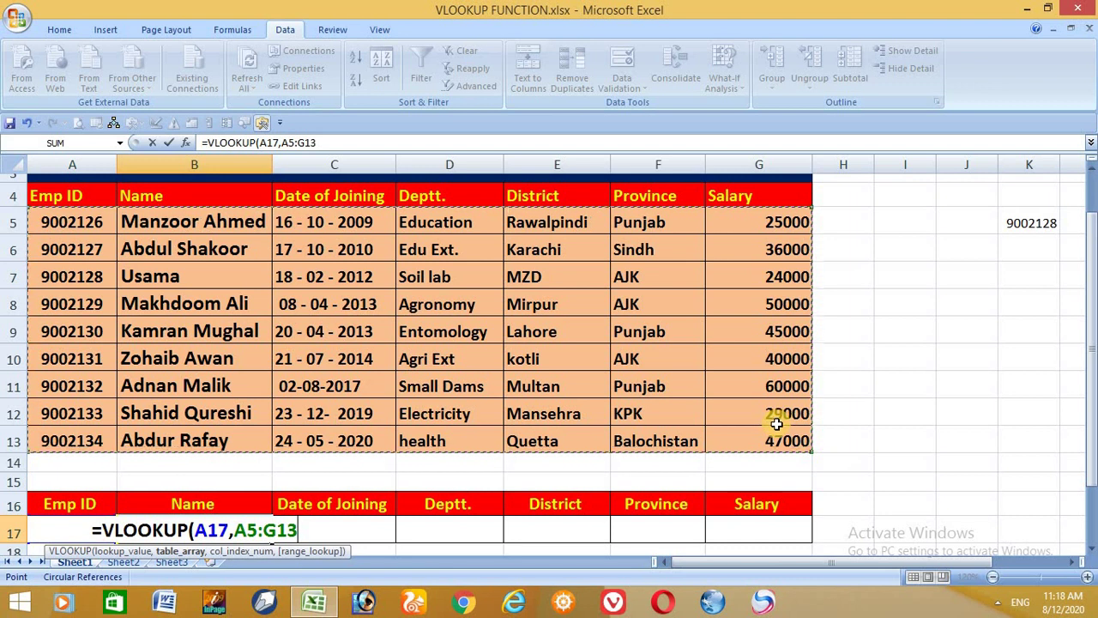
type(",")
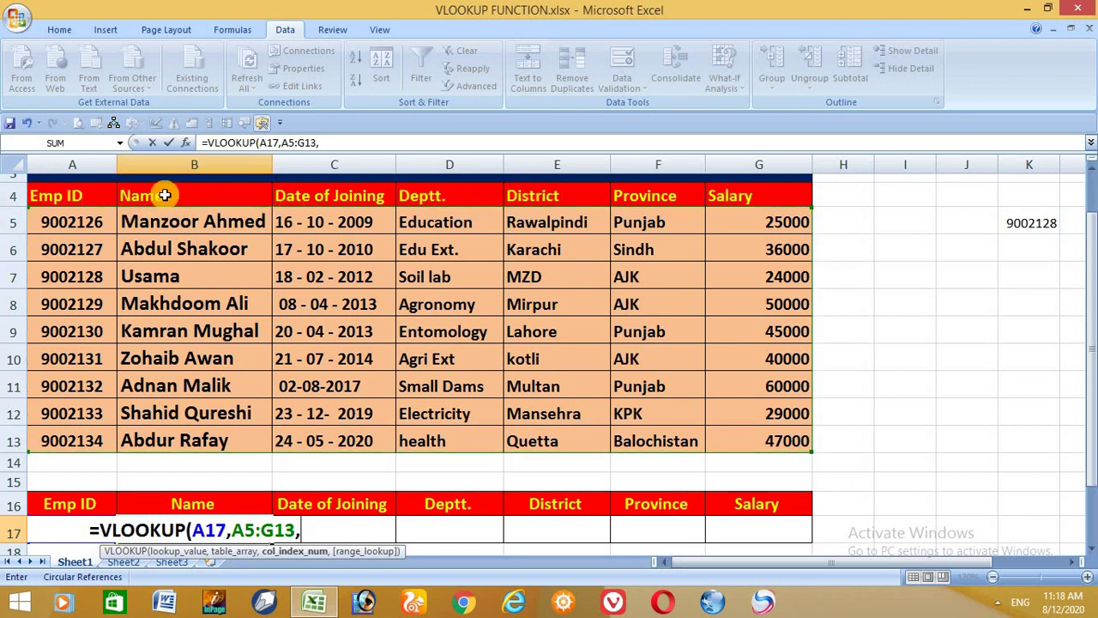
type("2")
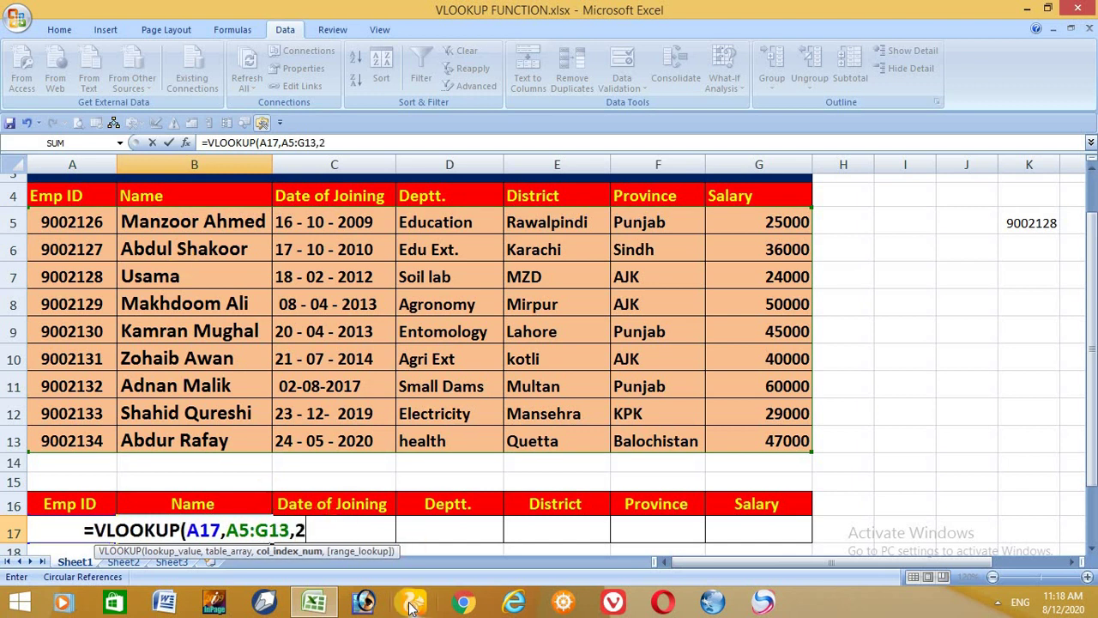
type(",")
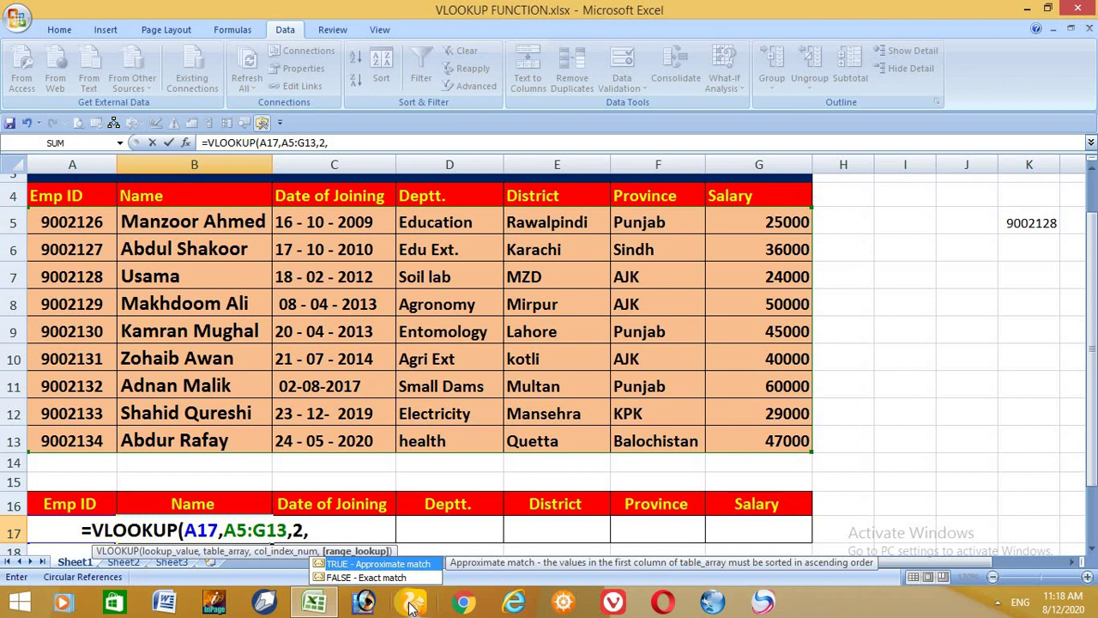
type("0")
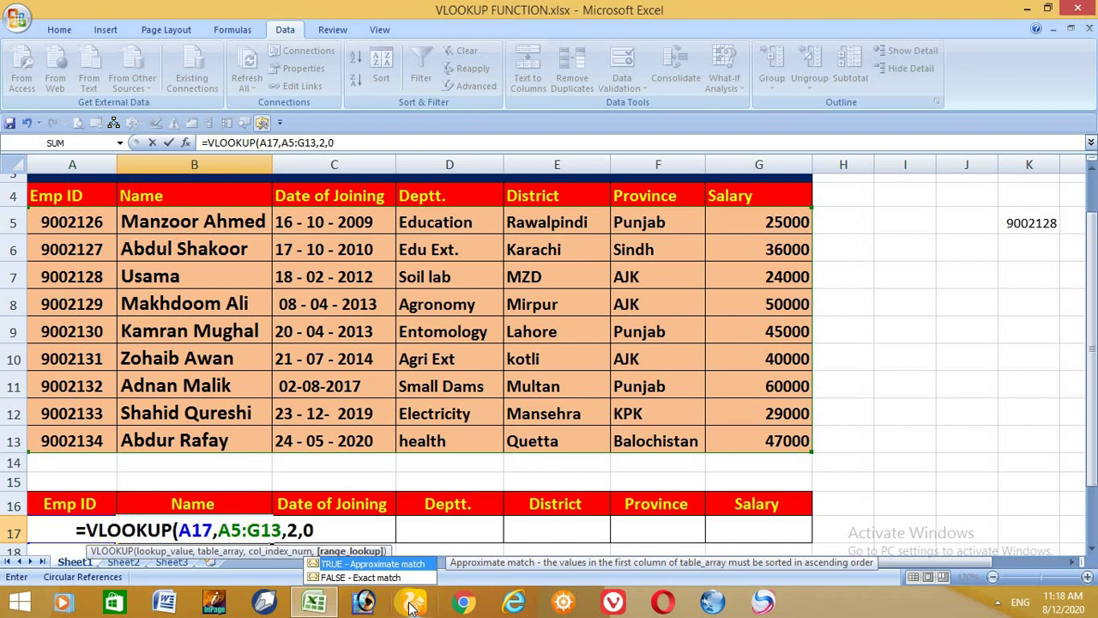
type(")")
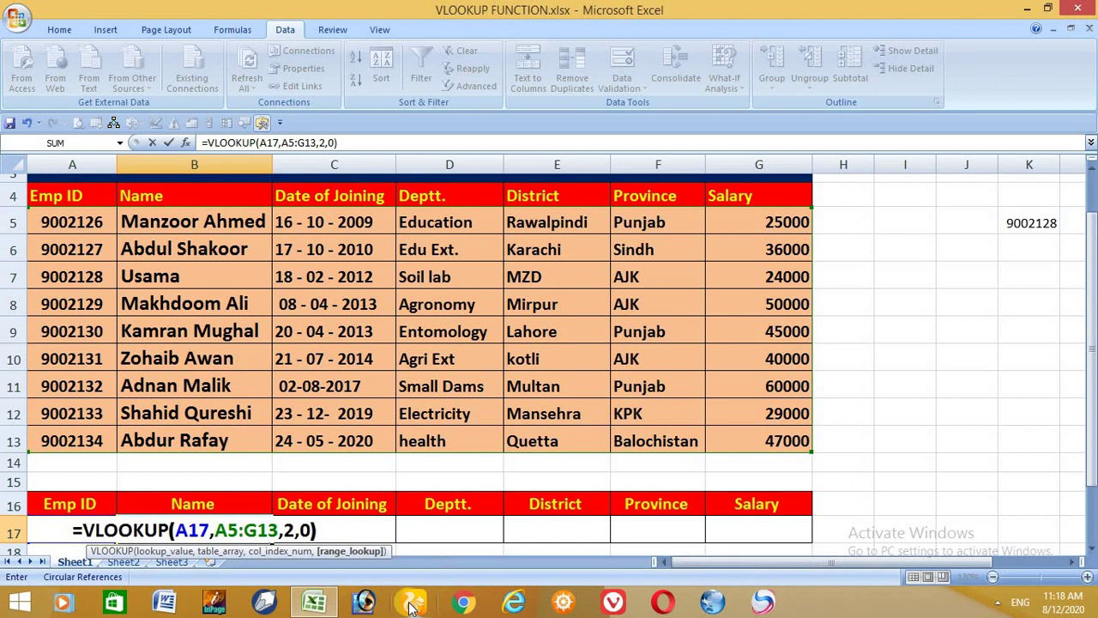
key("Return")
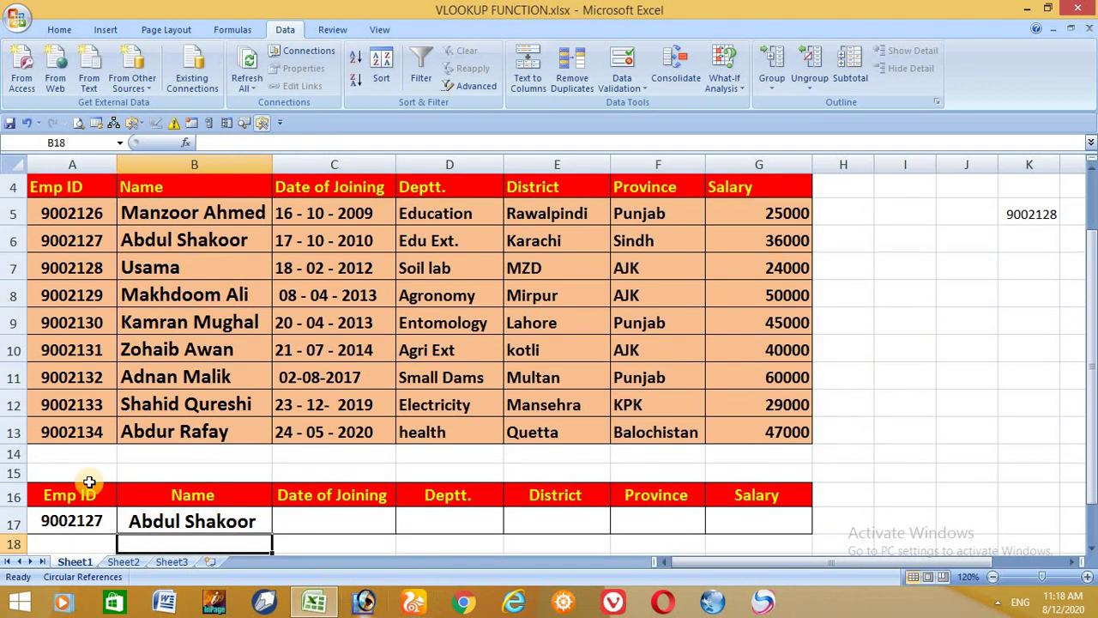
left_click(210, 521)
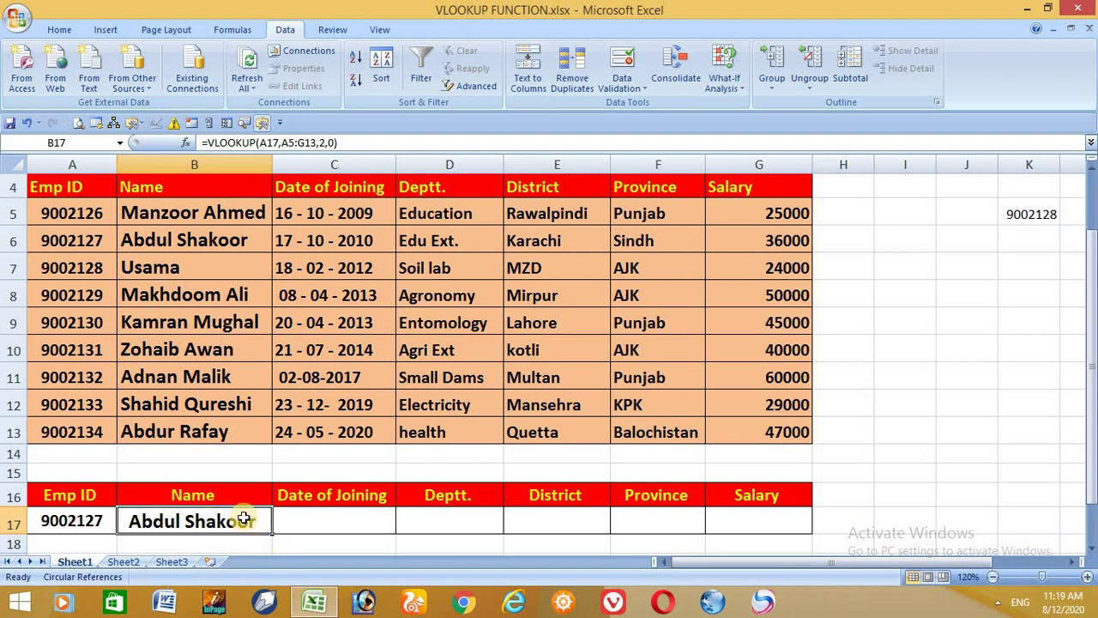
Start a VLOOKUP formula in the Date of Joining cell C17 with A17 as the lookup value
left_click(322, 518)
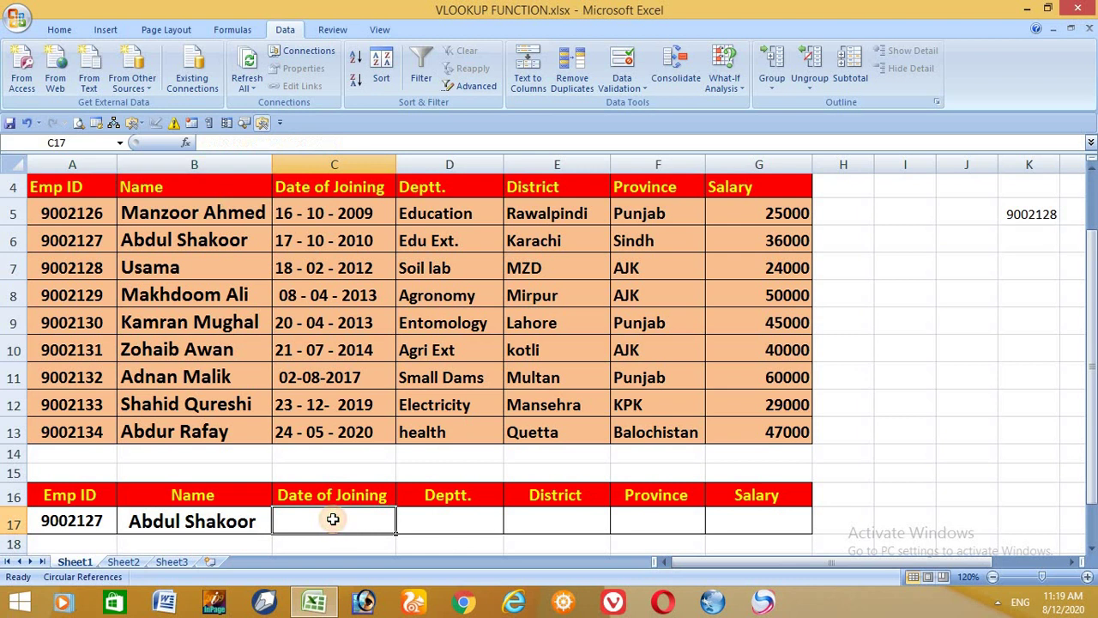
double_click(286, 520)
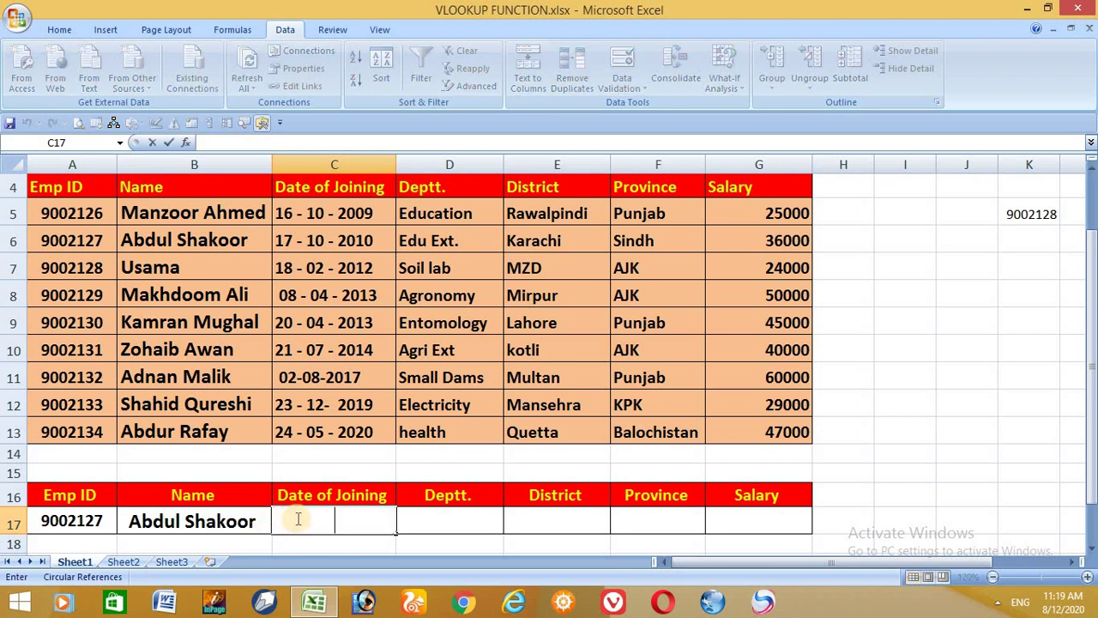
type("=vlo")
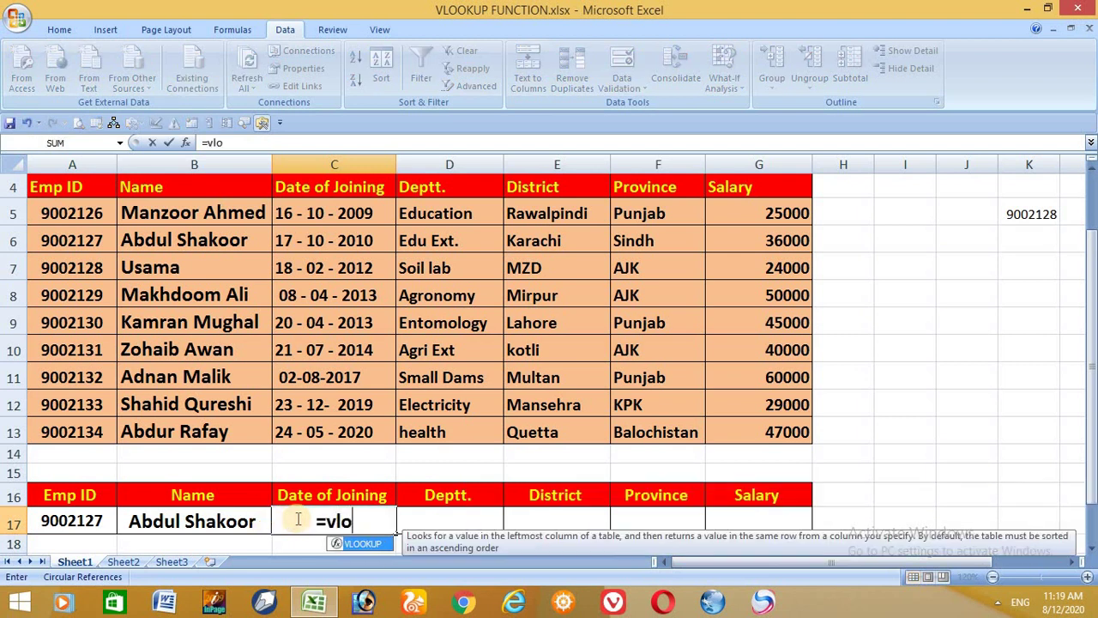
key("Tab")
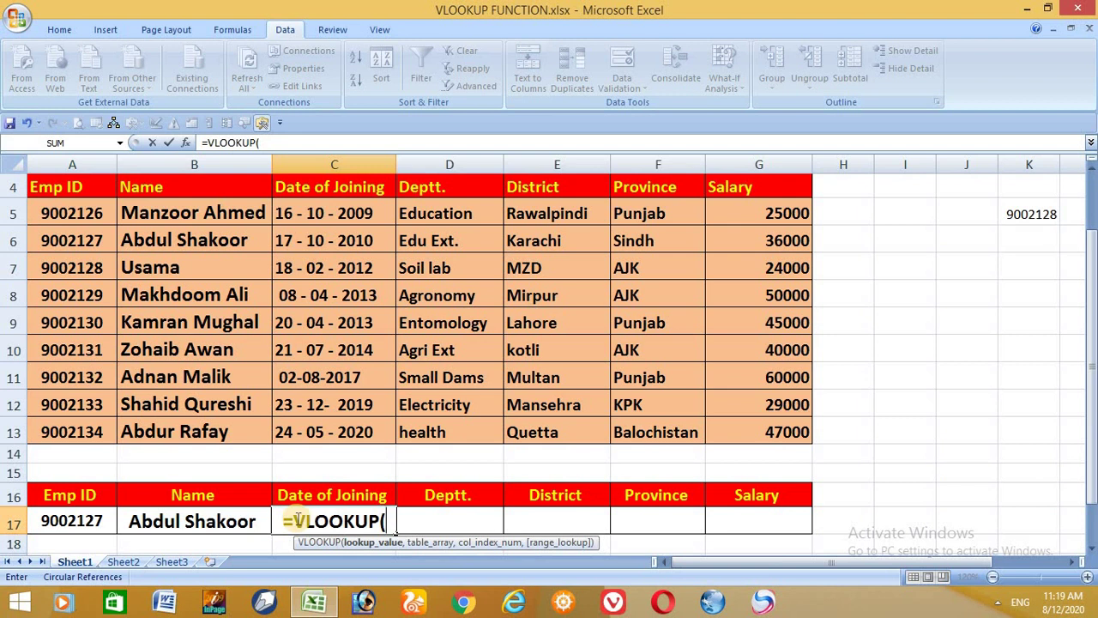
left_click(70, 521)
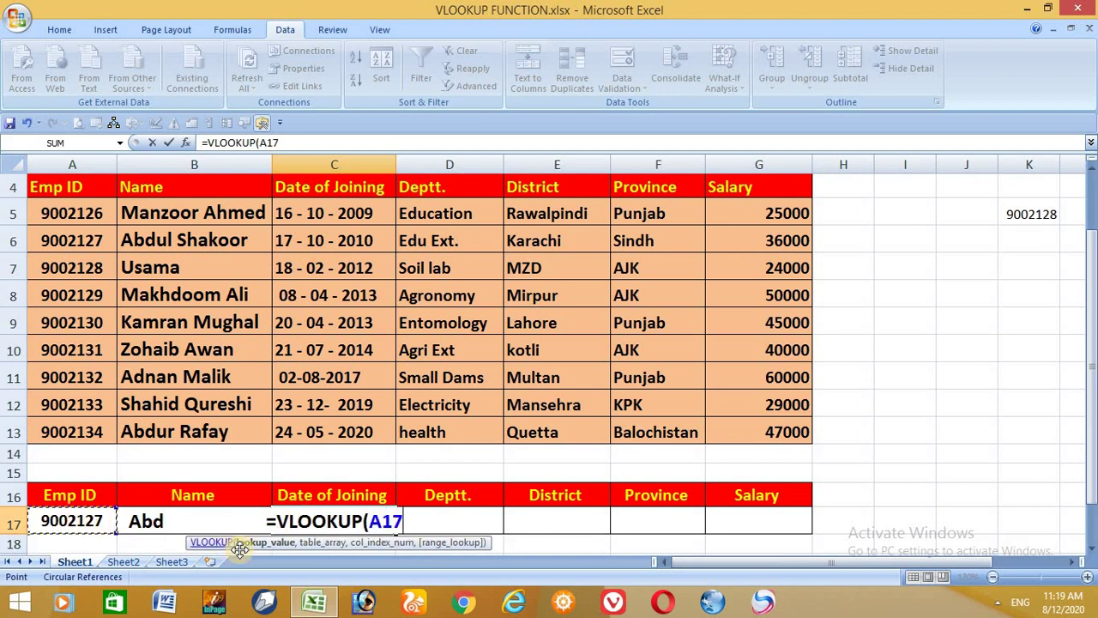
type(",")
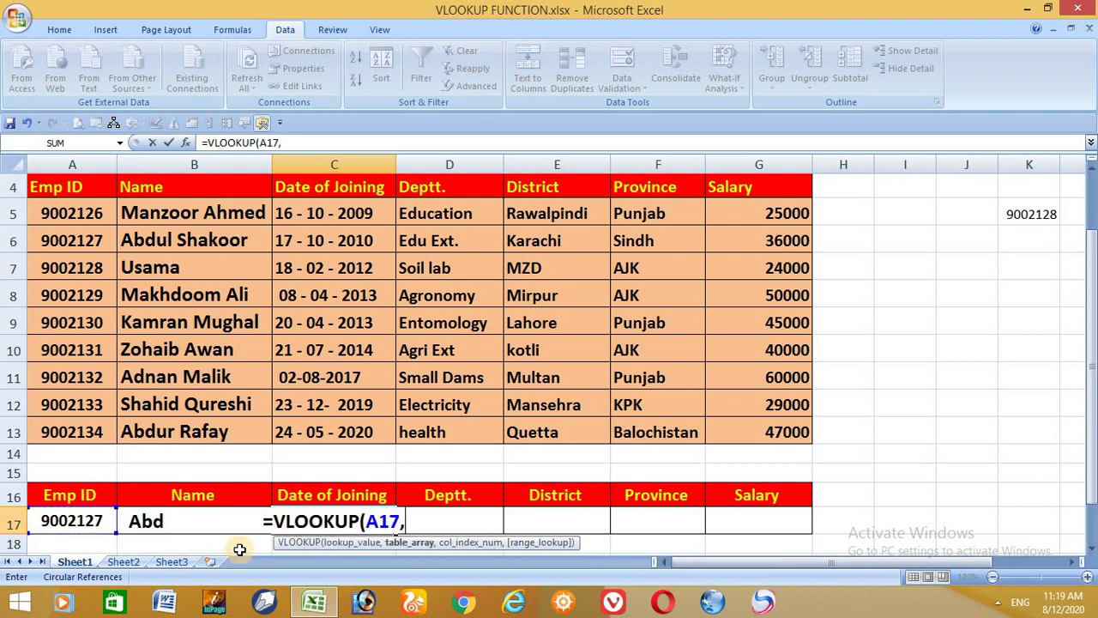
Finish the C17 formula with table array A5:G13, column index 3 and range lookup 0, giving =VLOOKUP(A17,A5:G13,3,0)
left_click_drag(61, 213, 769, 420)
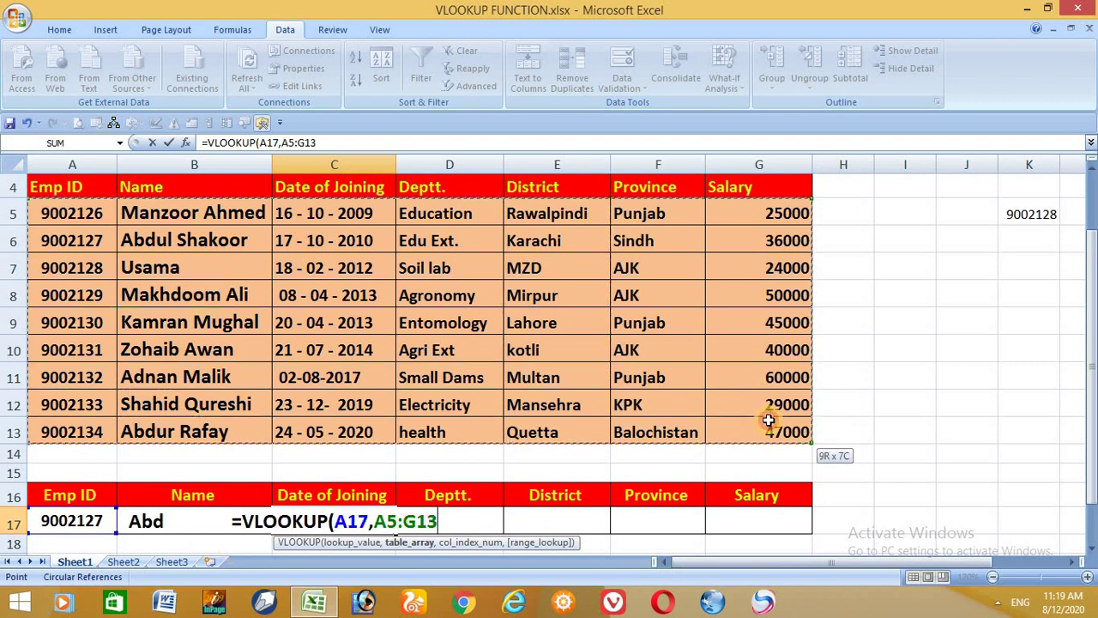
type(",")
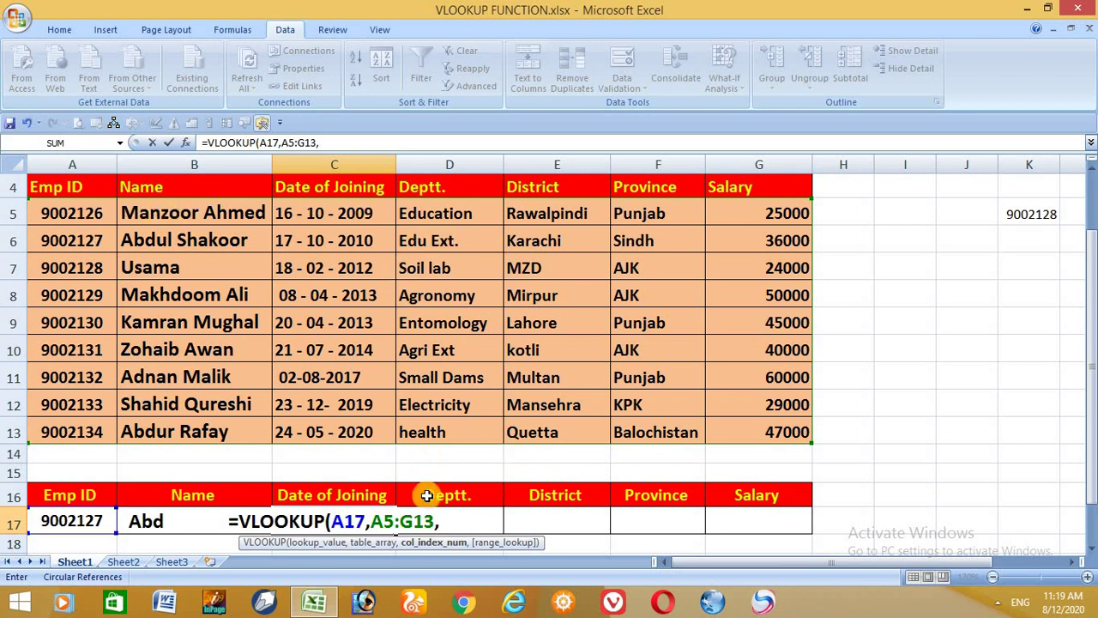
type("3")
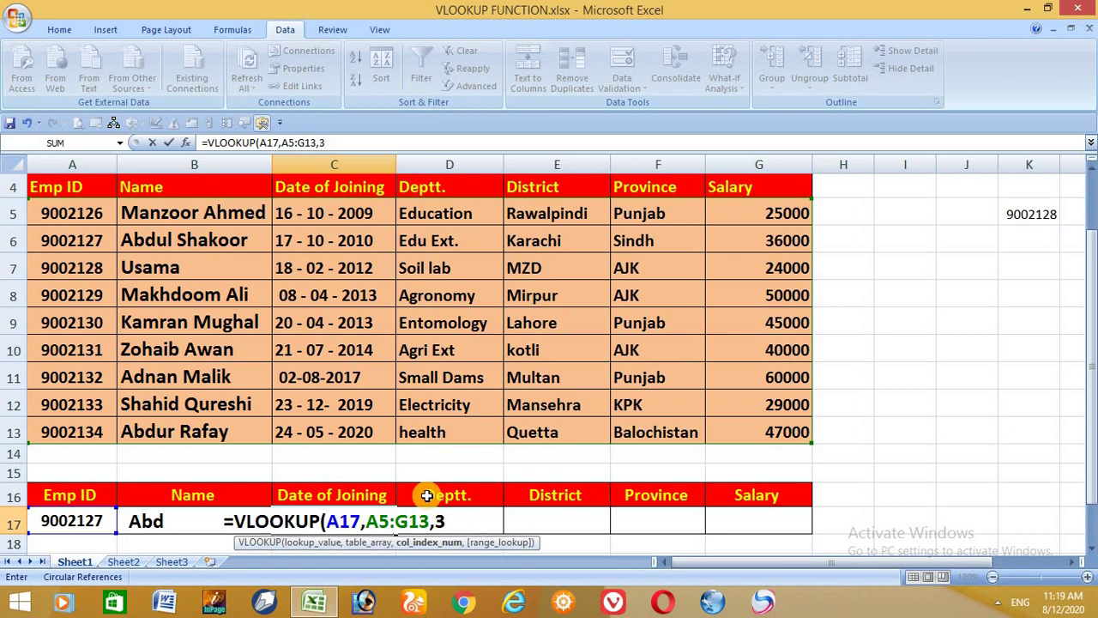
type(",0")
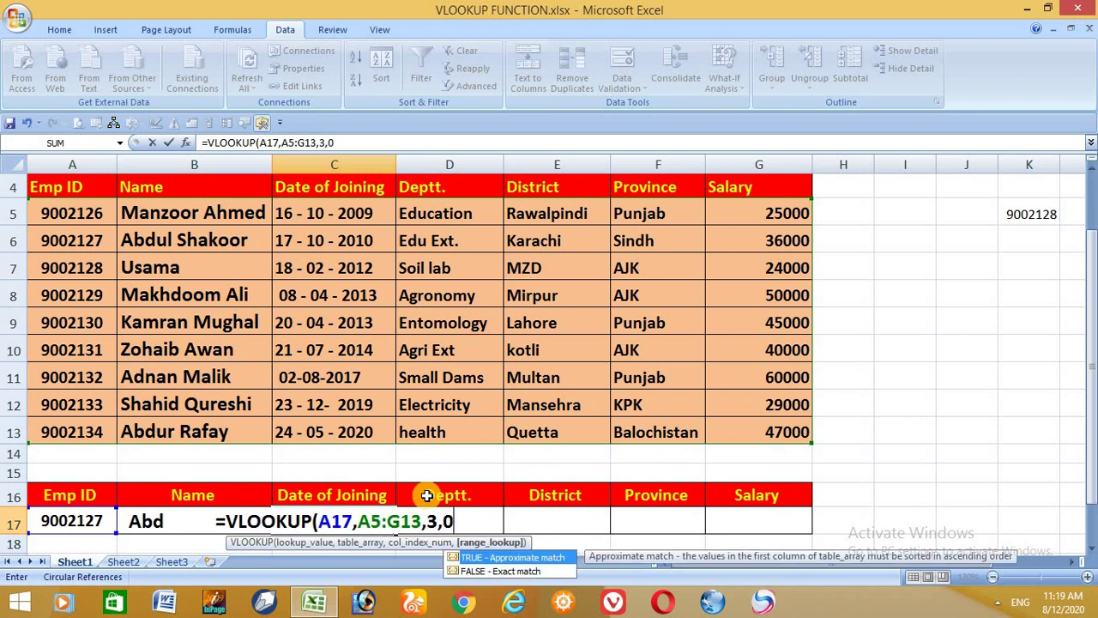
type(")")
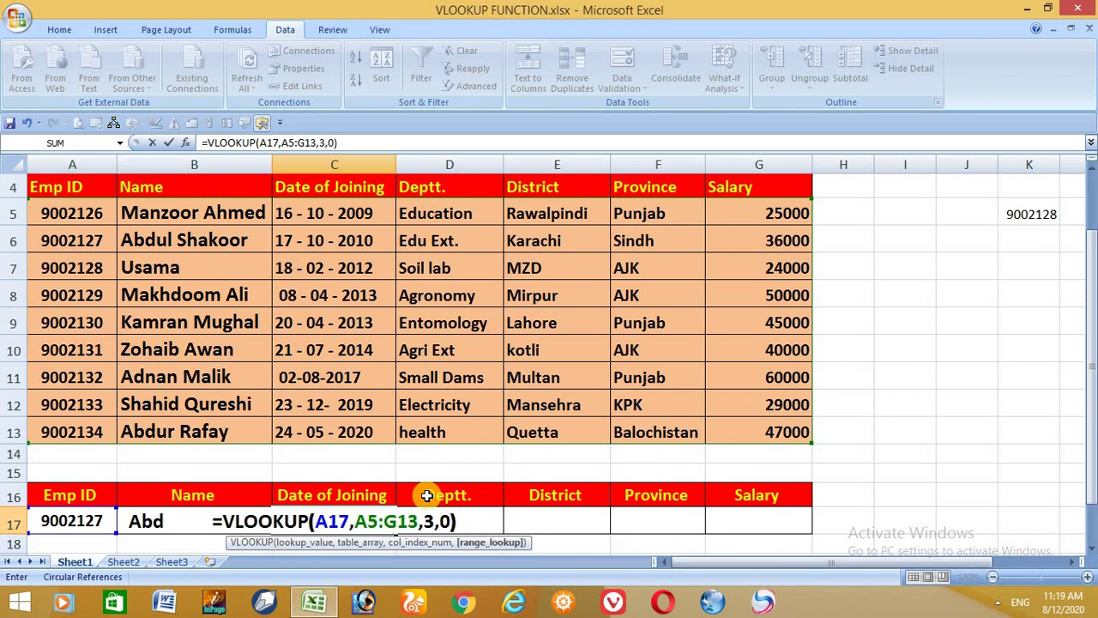
key("Return")
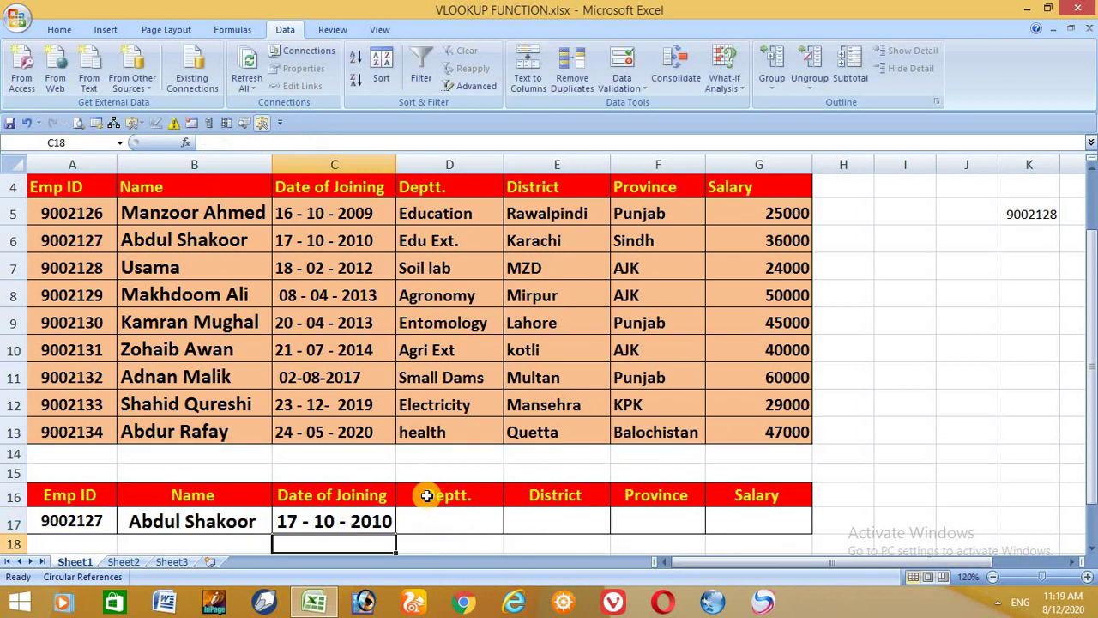
Copy the formula text VLOOKUP(A17,A5:G13,3,0) from C17 without its equals sign and leave the cell's editing mode
left_click(361, 521)
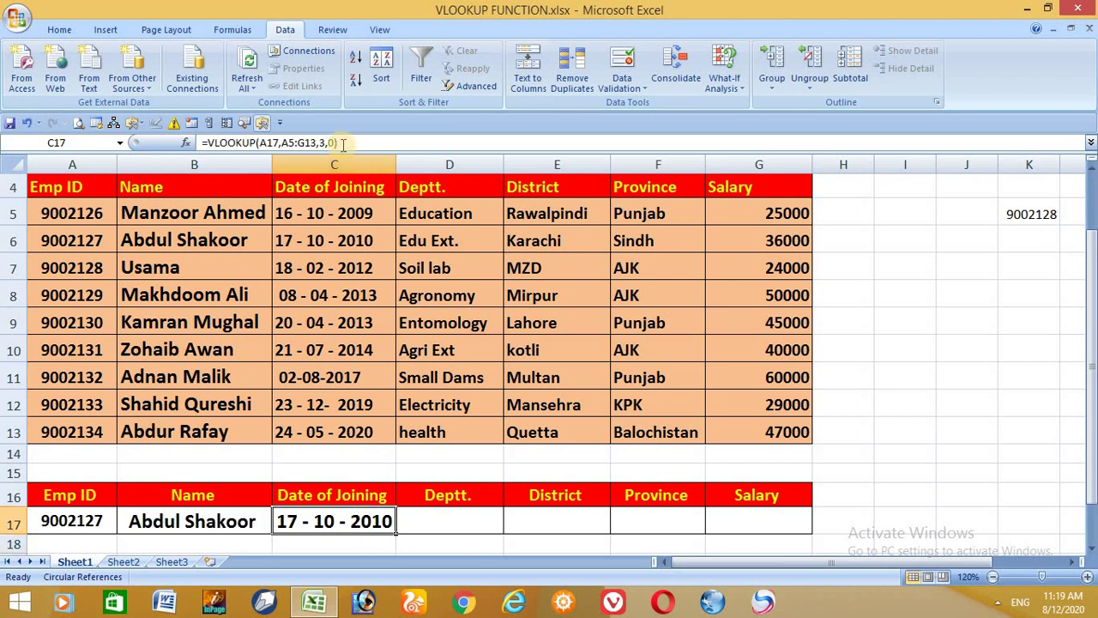
left_click(296, 144)
left_click_drag(337, 143, 209, 143)
key("ctrl+c")
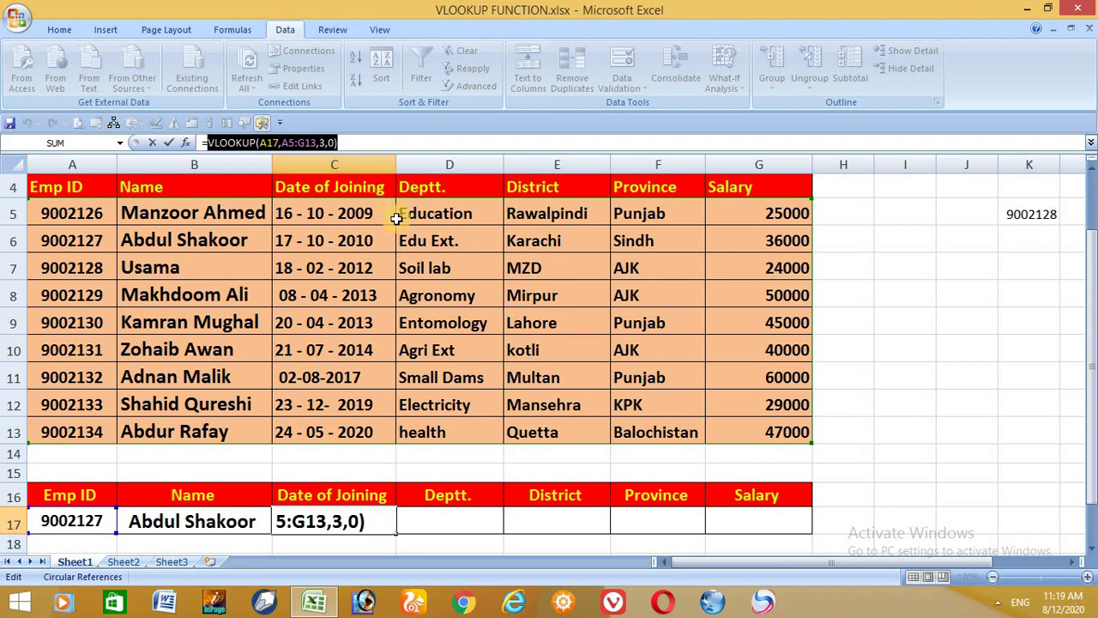
key("Return")
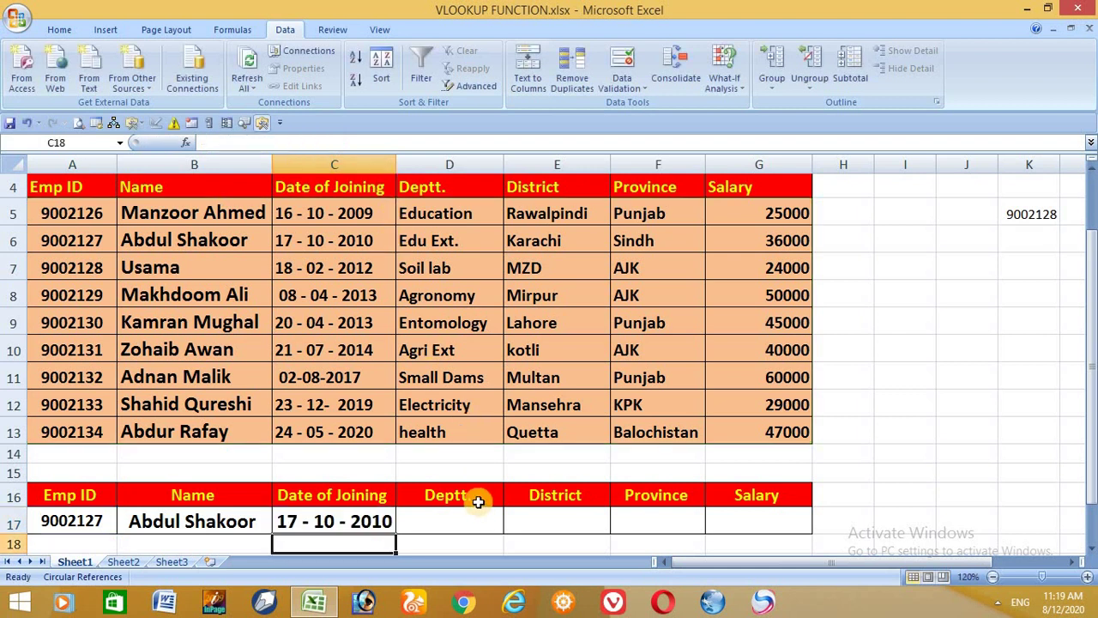
Enter =VLOOKUP(A17,A5:G13,4,0) in the Deptt. cell D17, reusing the copied formula text with column index 4
double_click(444, 519)
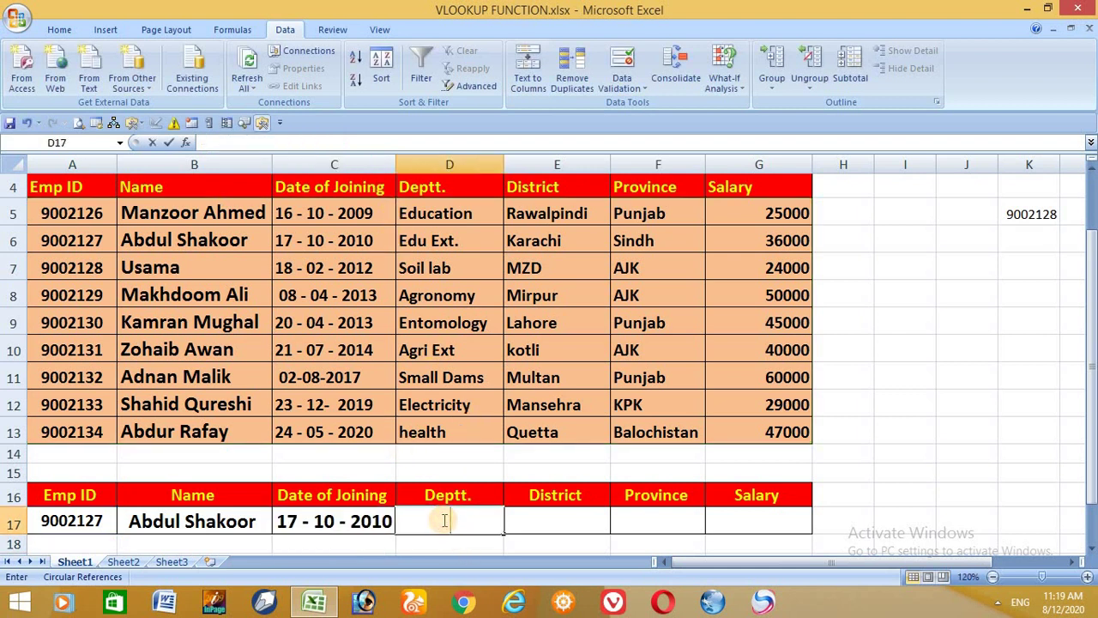
type("=")
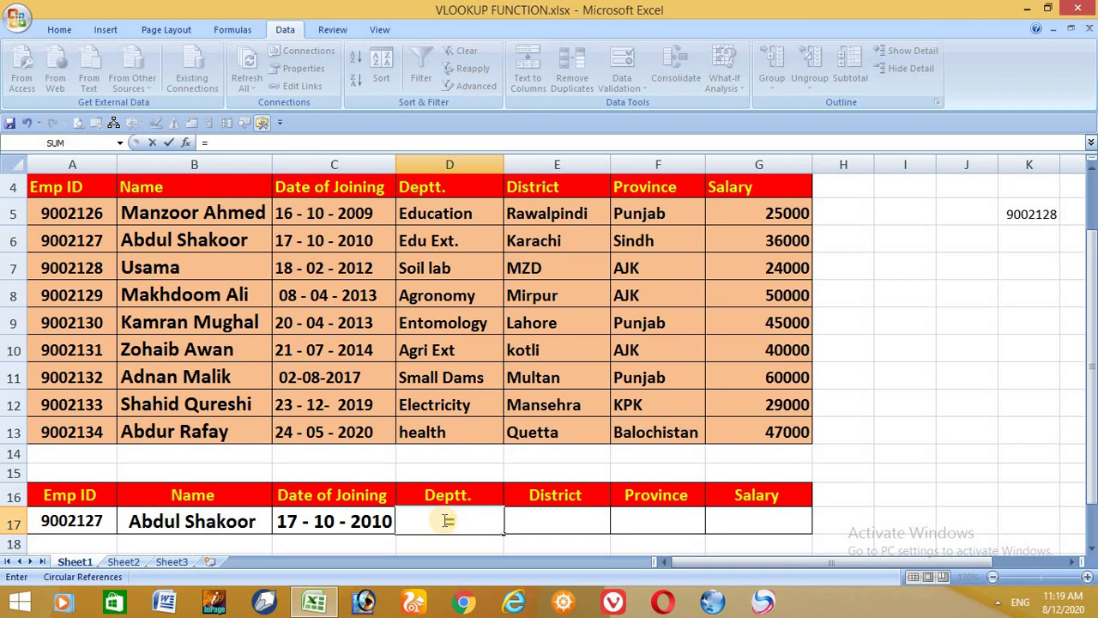
key("ctrl+v")
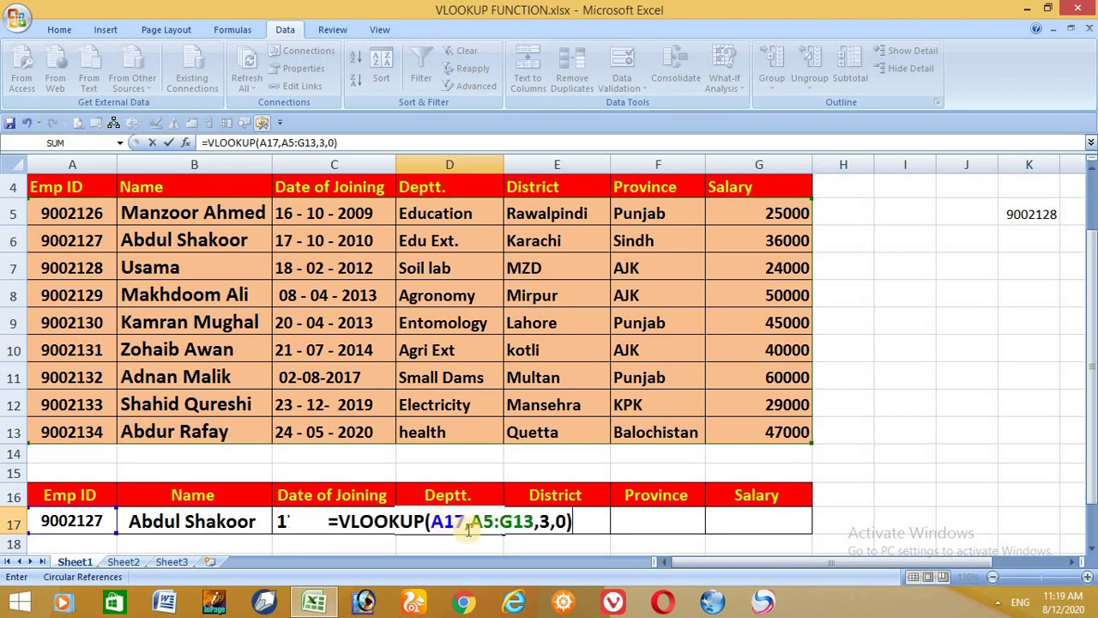
double_click(544, 522)
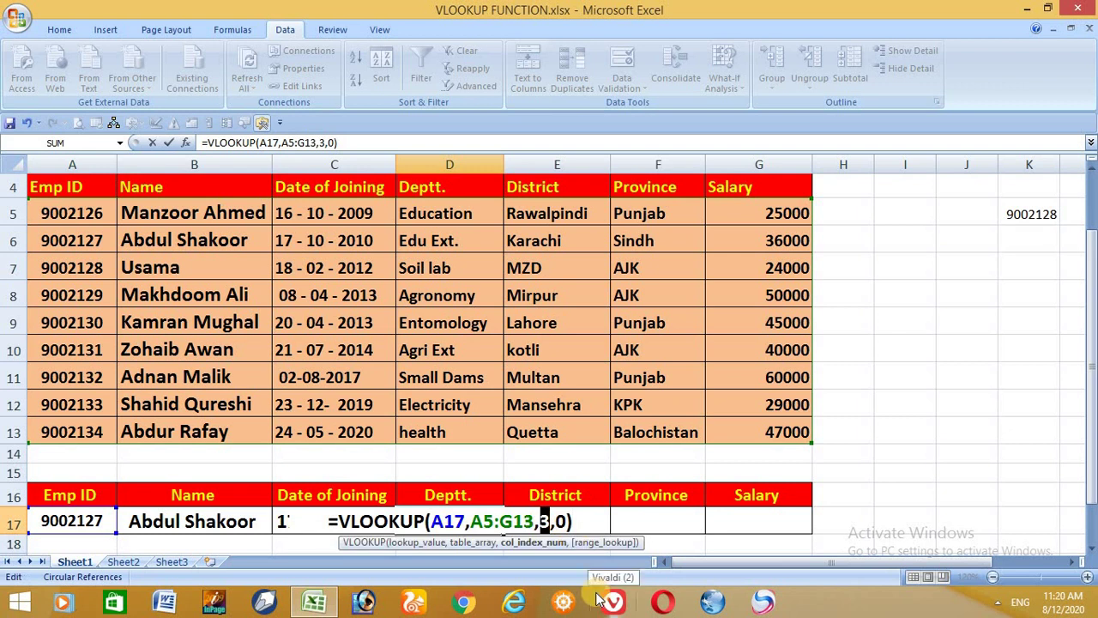
type("4")
key("Return")
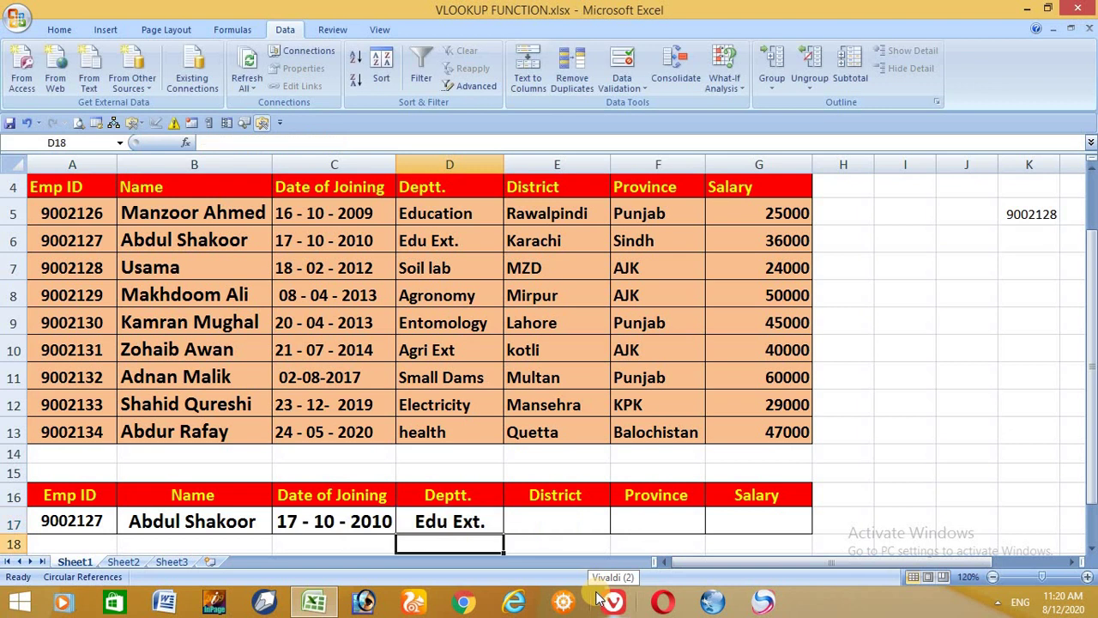
Enter =VLOOKUP(A17,A5:G13,5,0) in the District cell E17, reusing the copied formula text with column index 5
double_click(559, 518)
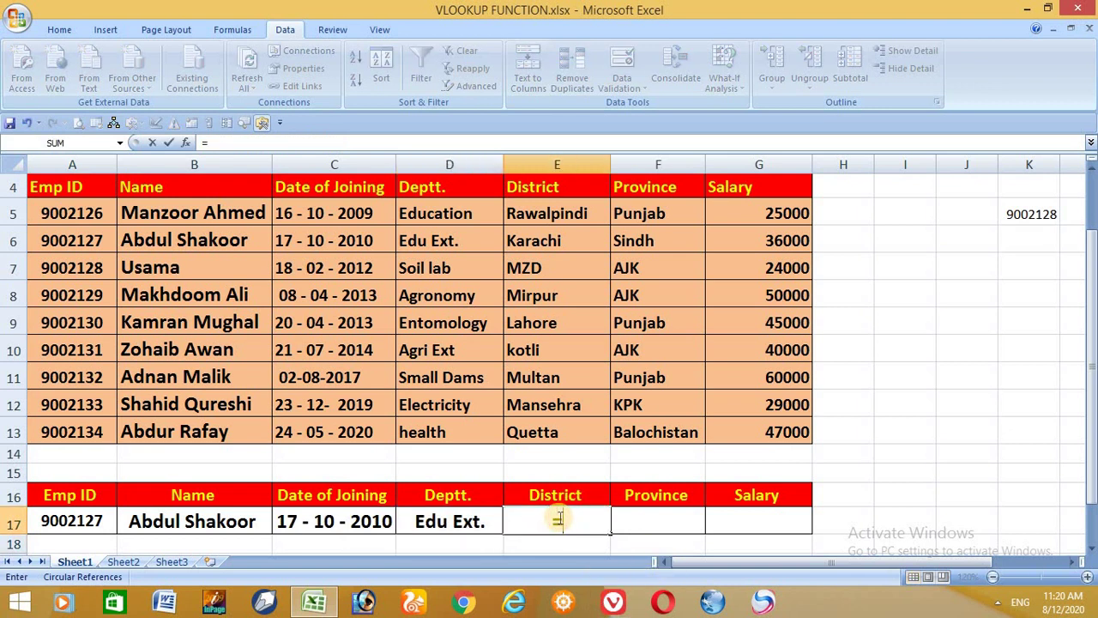
type("=VLOOKUP(A17,A5:G13,3,0)")
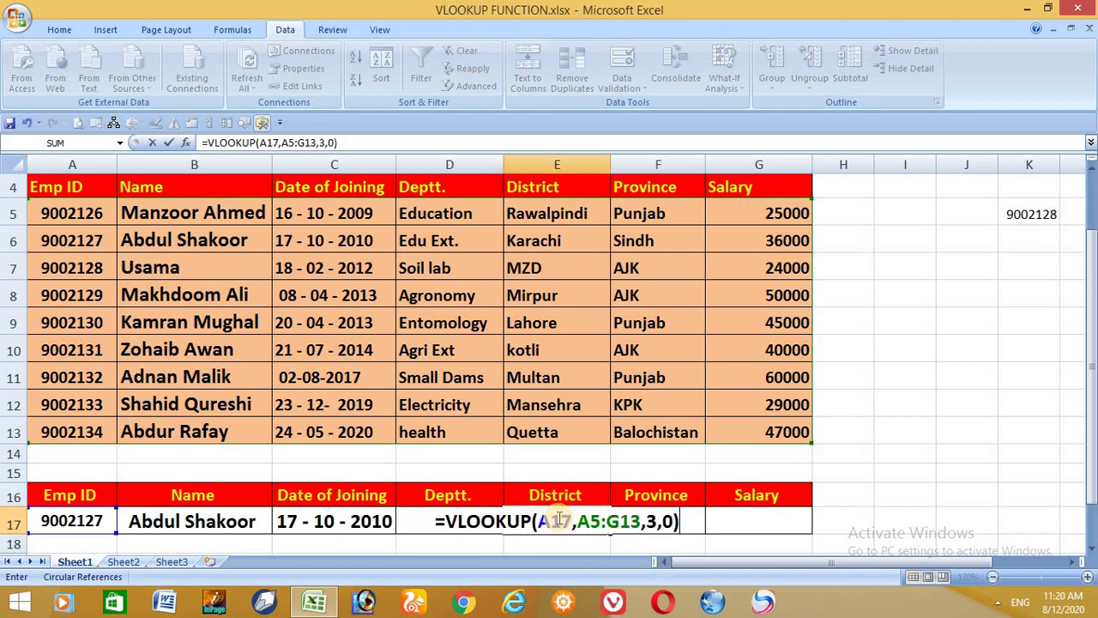
double_click(651, 522)
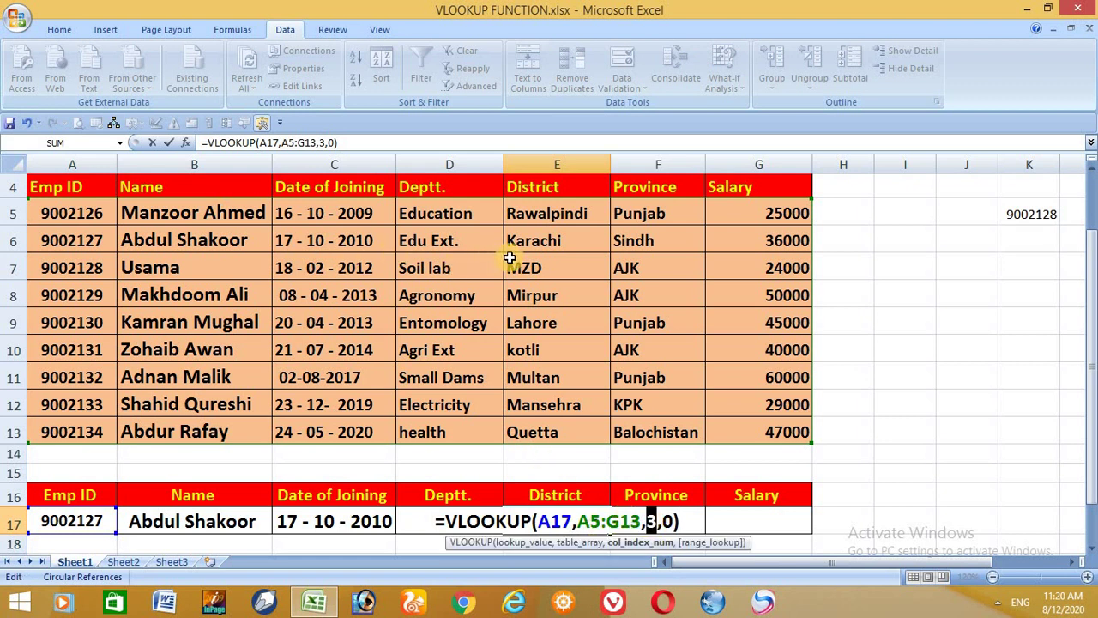
type("5")
key("Return")
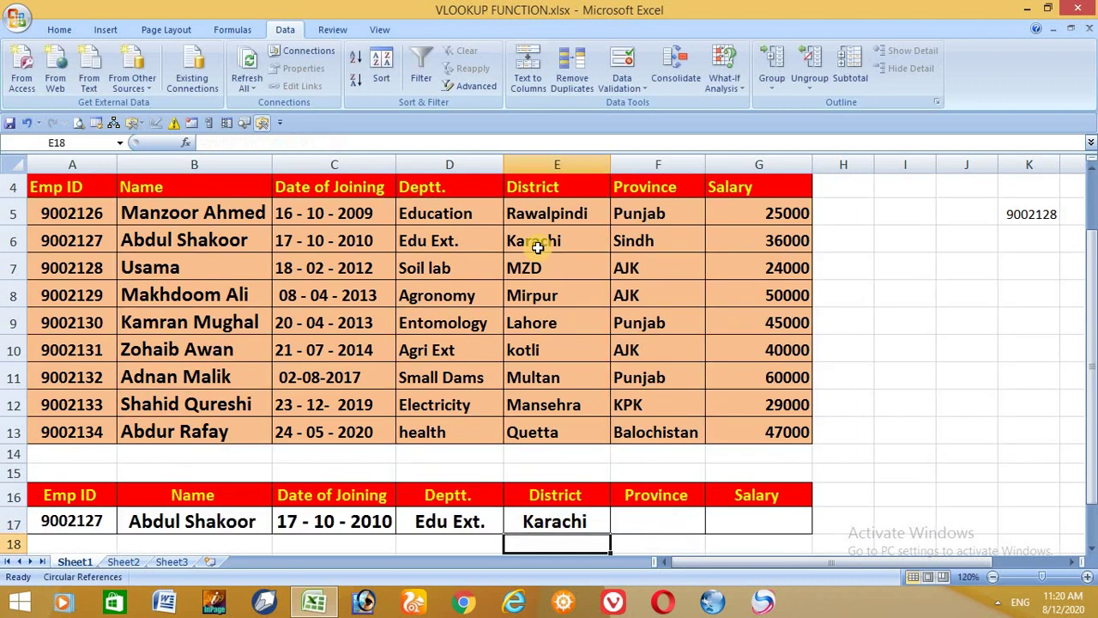
Enter =VLOOKUP(A17,A5:G13,6,0) in the Province cell F17, reusing the copied formula text with column index 6
left_click(629, 517)
type("=")
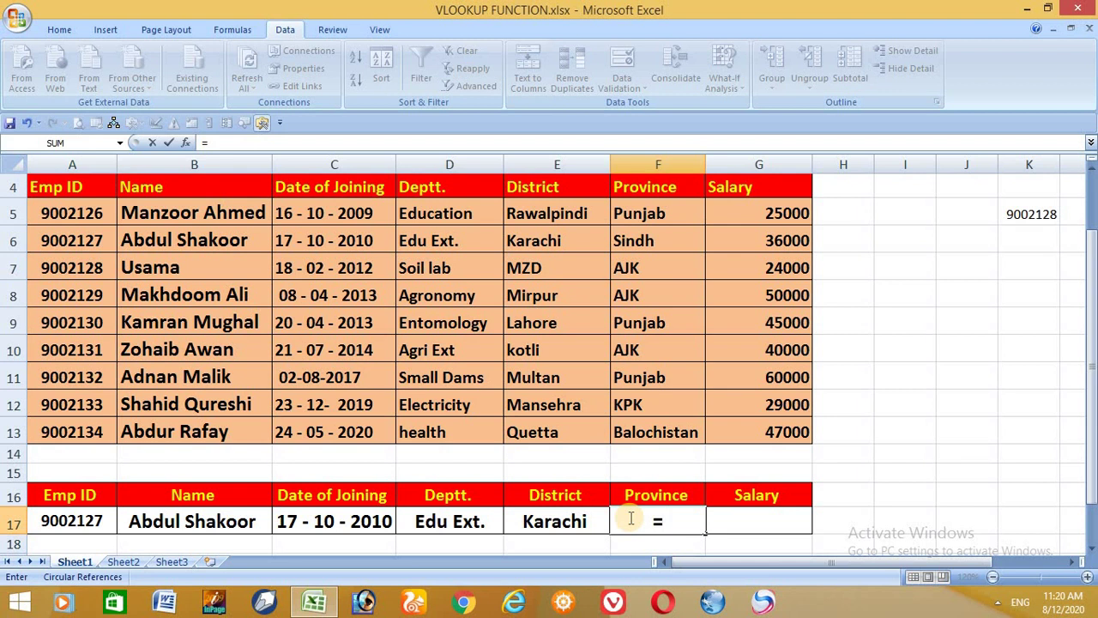
key("ctrl+v")
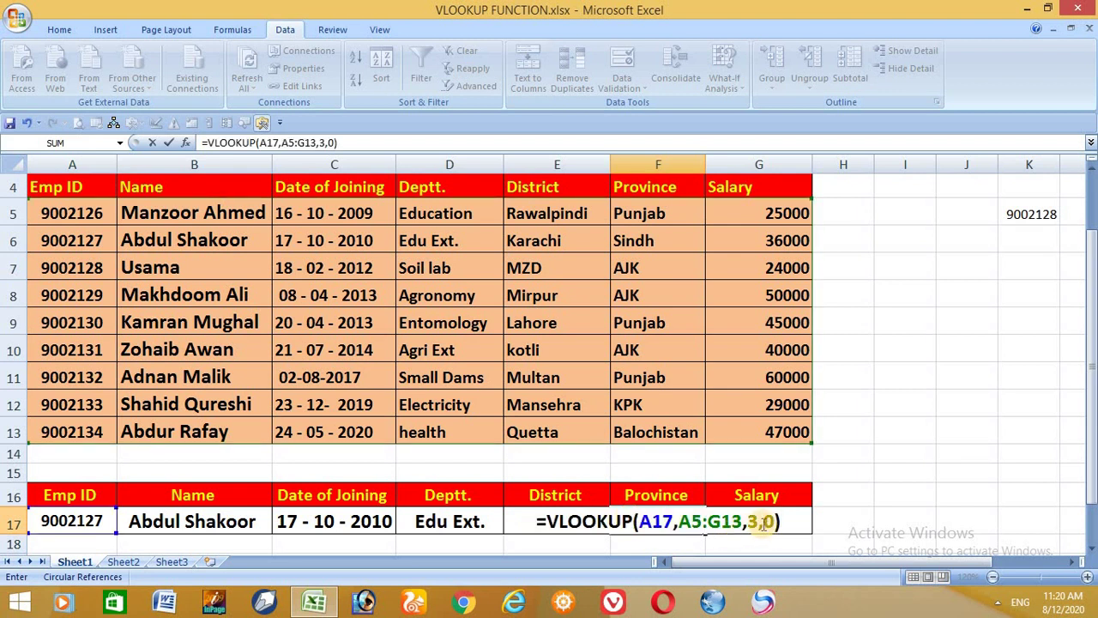
left_click(751, 521)
double_click(750, 520)
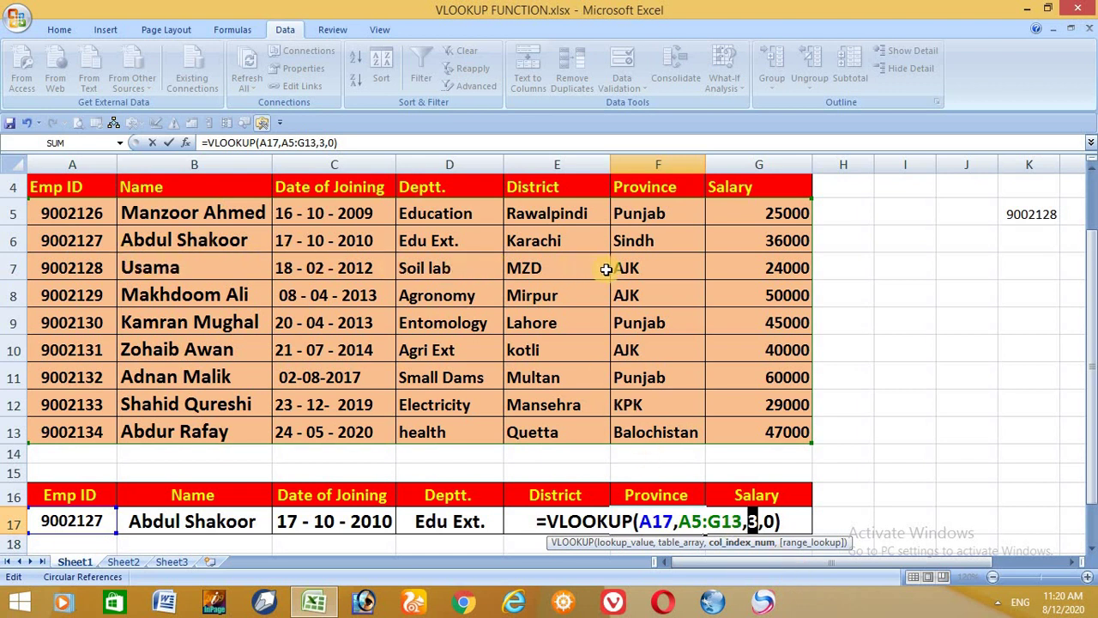
type("6")
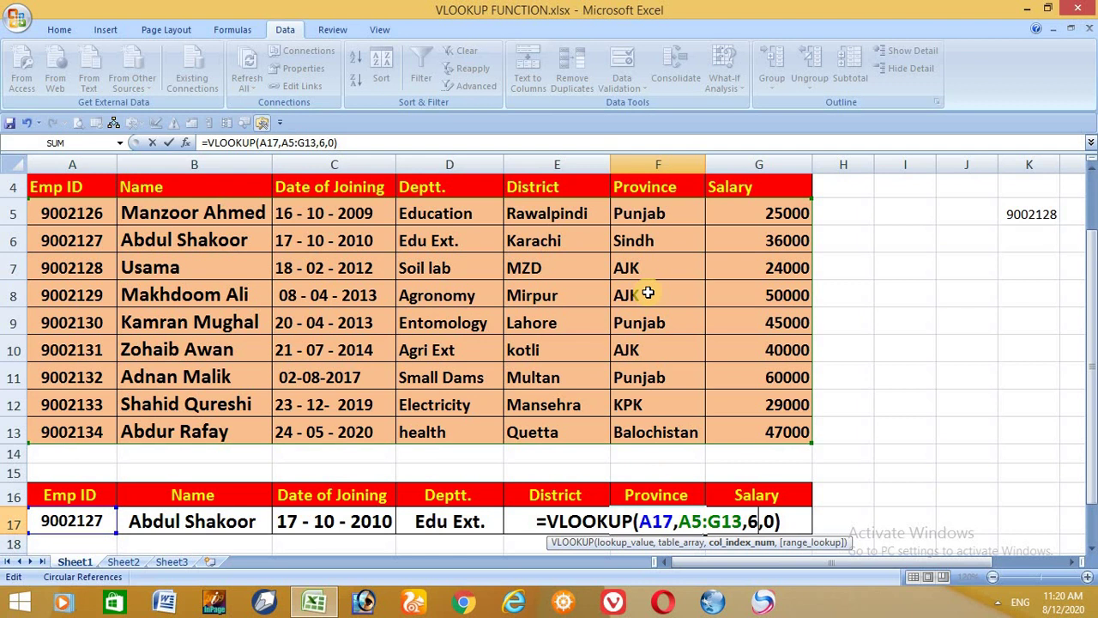
key("Return")
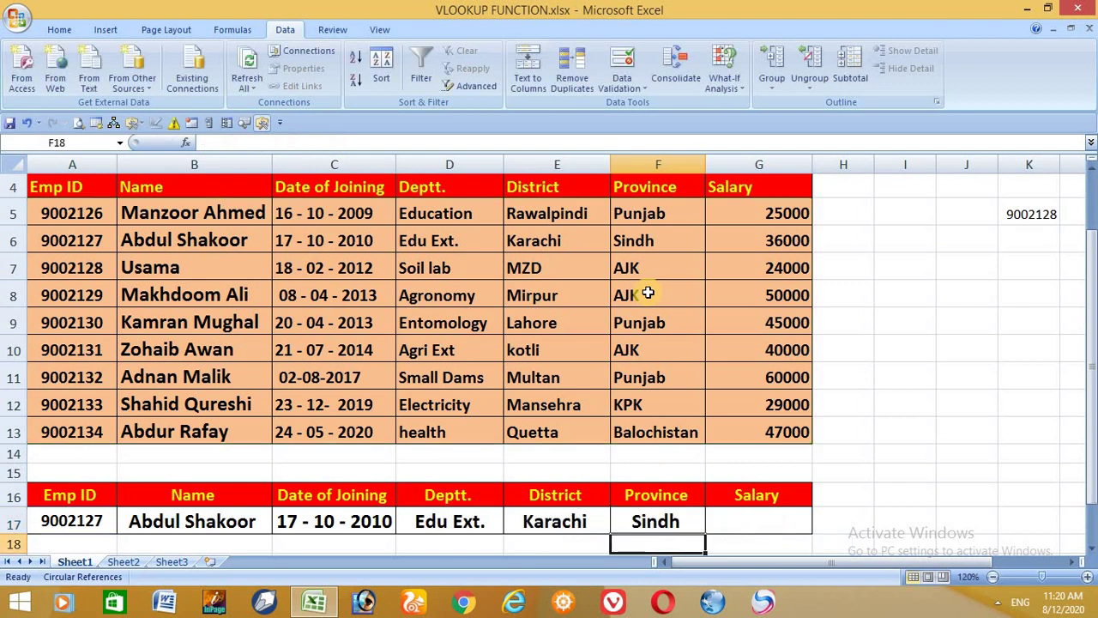
Enter =VLOOKUP(A17,A5:G13,7,0) in the Salary cell G17, reusing the copied formula text with column index 7
left_click(726, 522)
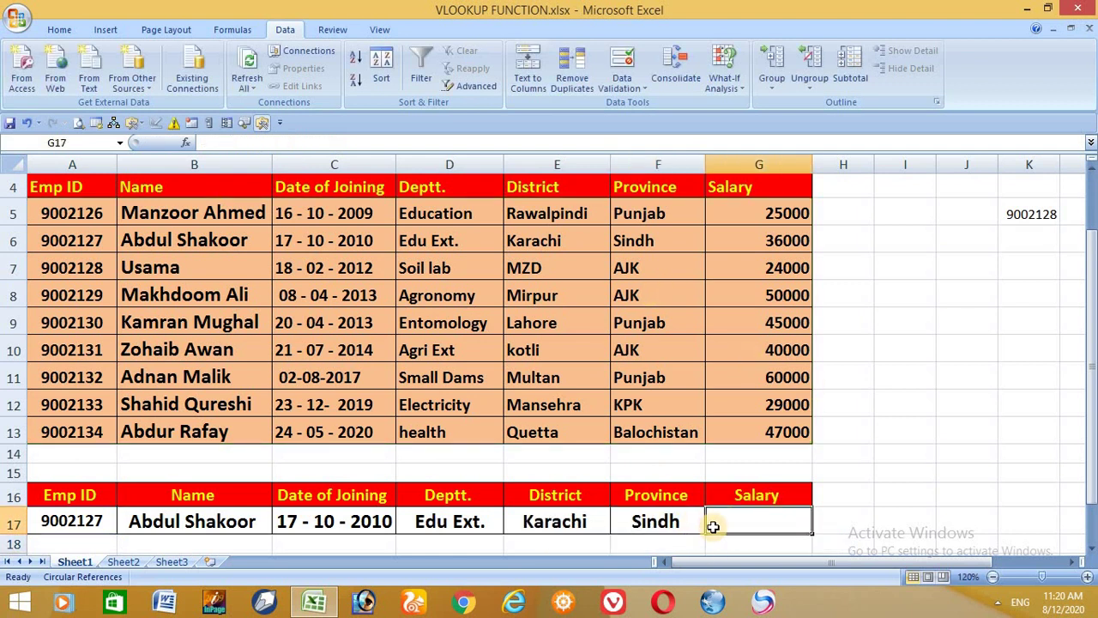
double_click(717, 525)
type("=")
key("ctrl+v")
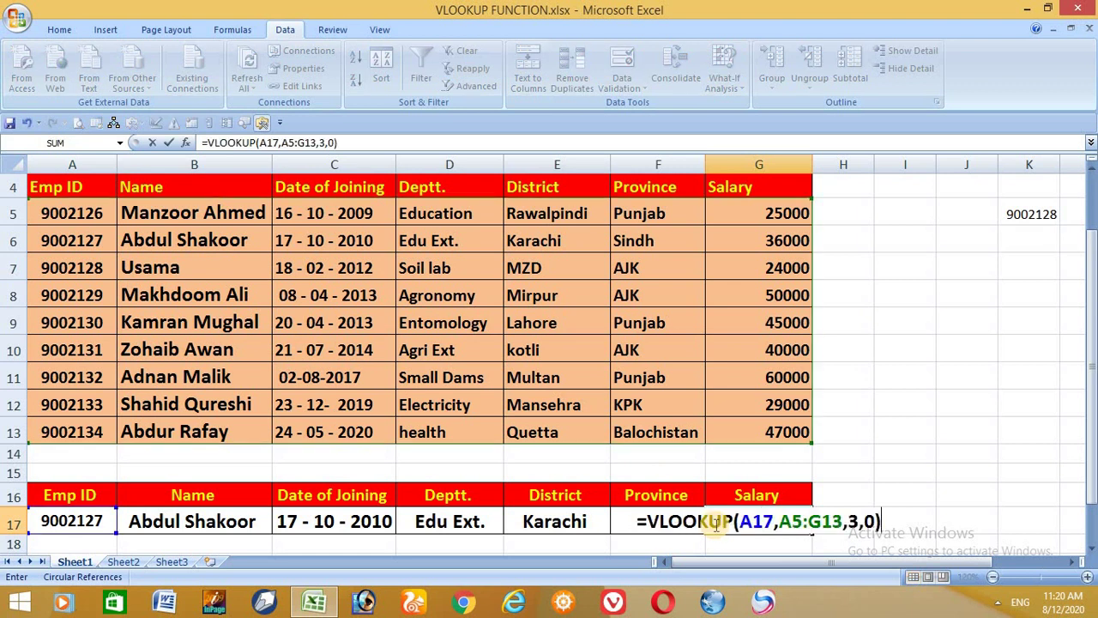
double_click(855, 523)
type("7")
key("Return")
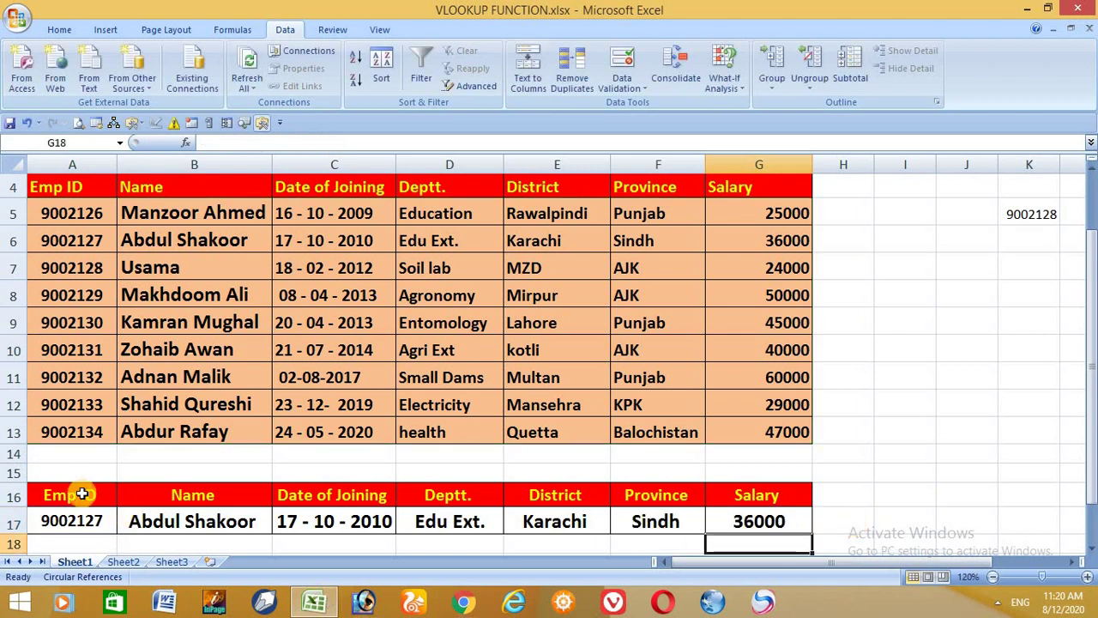
Choose the Emp ID of row 7 from the dropdown list in A17 and highlight row 7 of the table for comparison
left_click(81, 520)
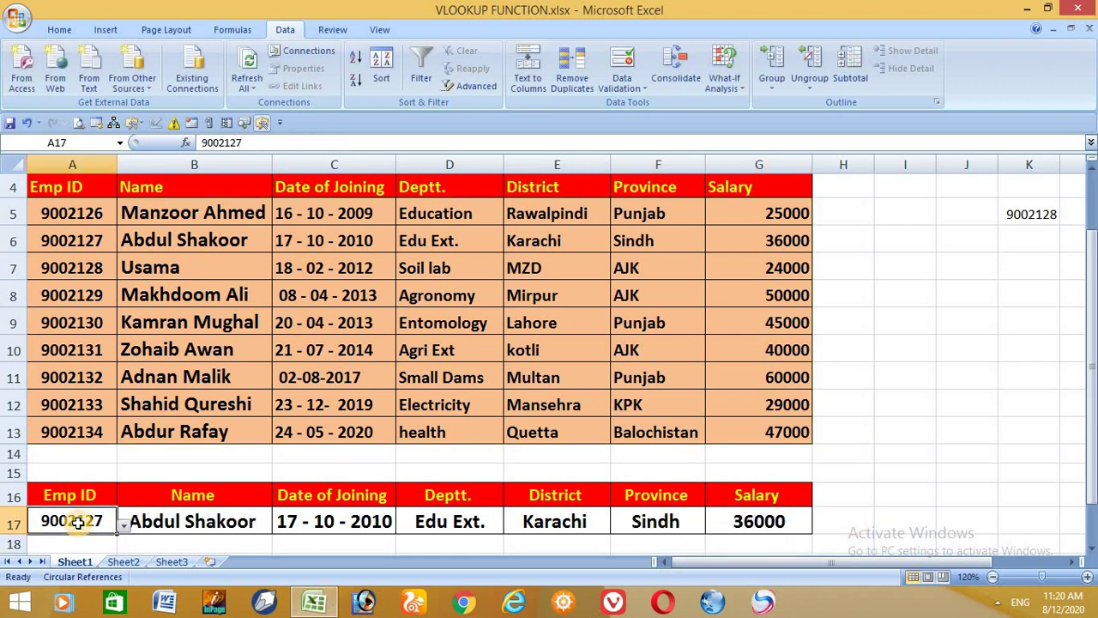
left_click(126, 526)
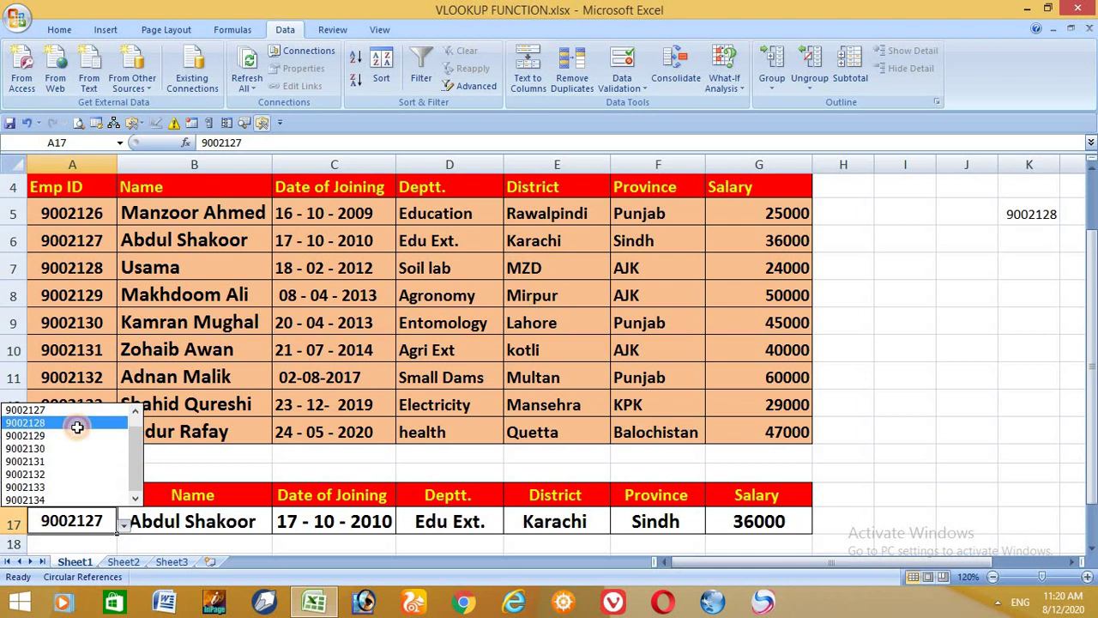
left_click(77, 427)
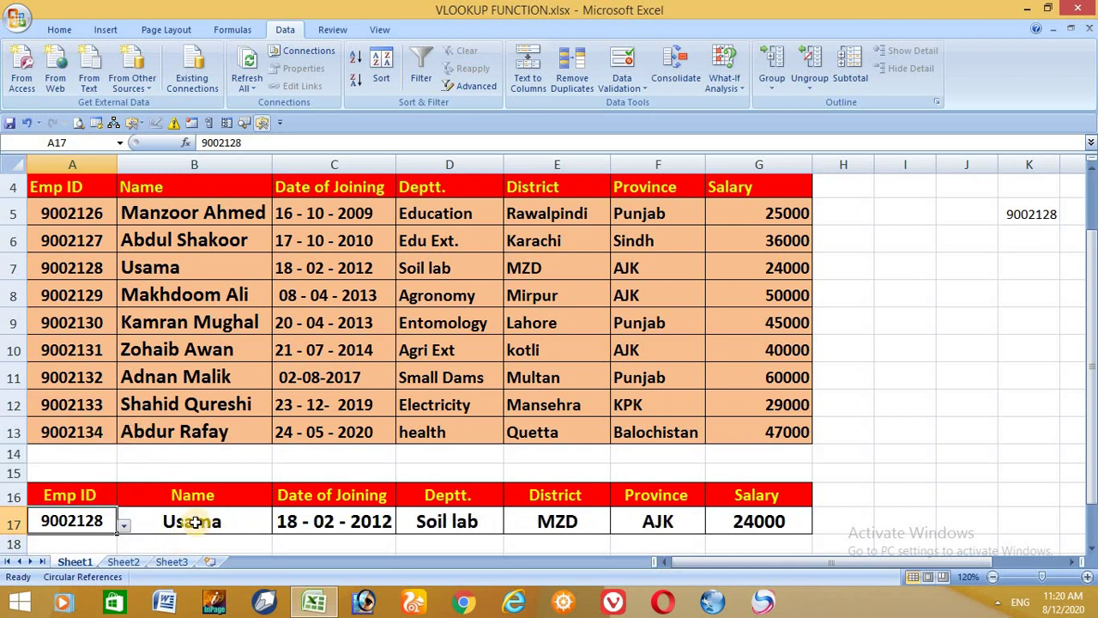
left_click_drag(31, 250, 819, 282)
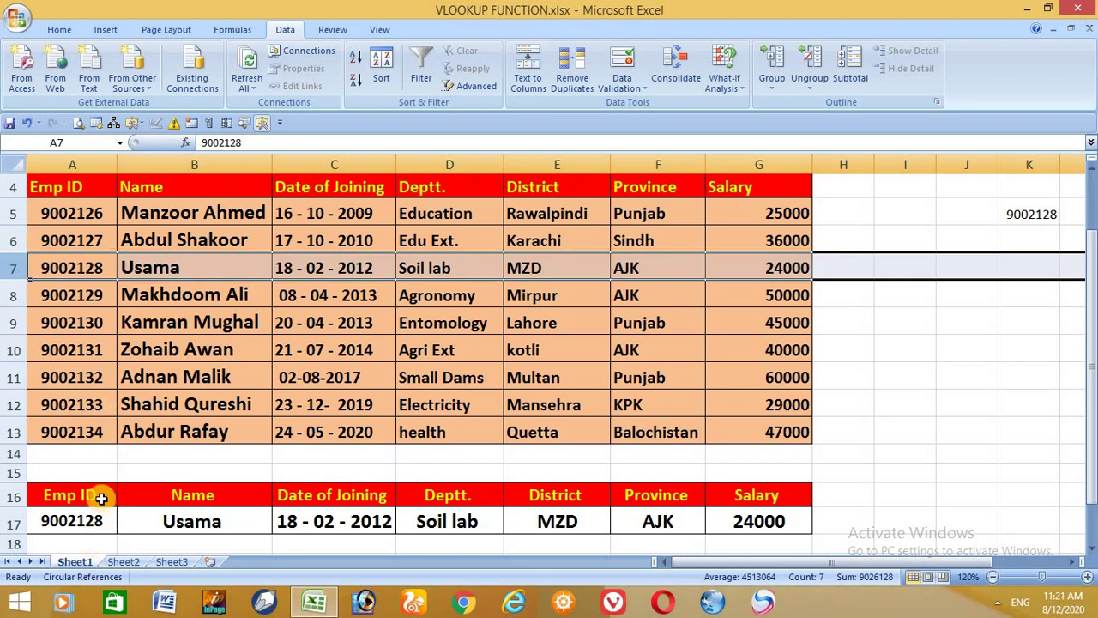
Enter the Emp ID of the employee in row 12 directly in cell A17 to look up that record
left_click(99, 525)
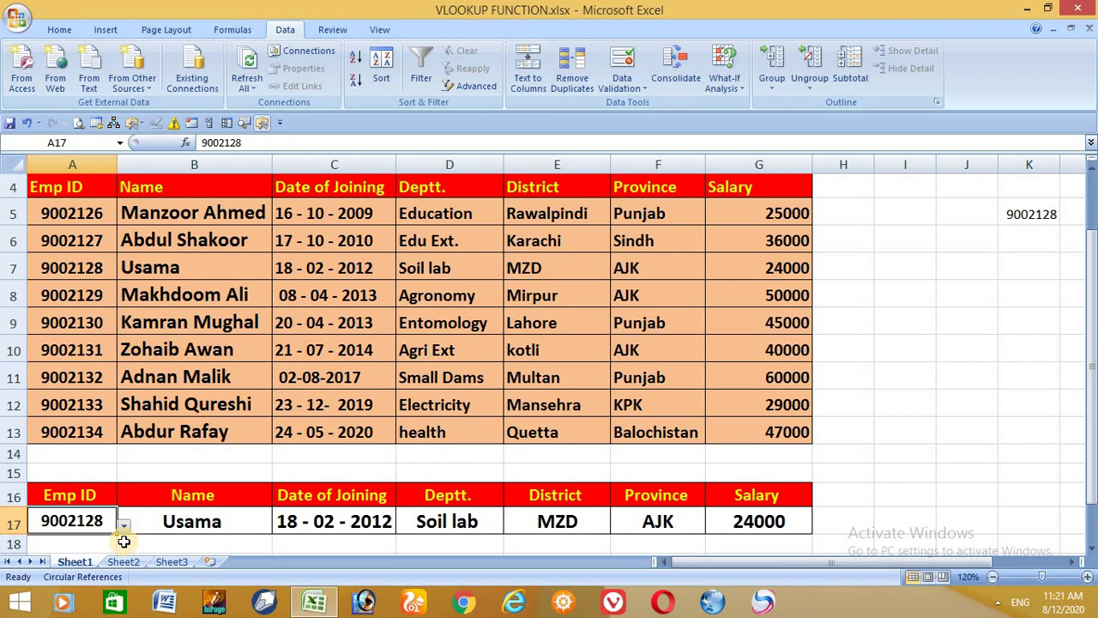
type("9")
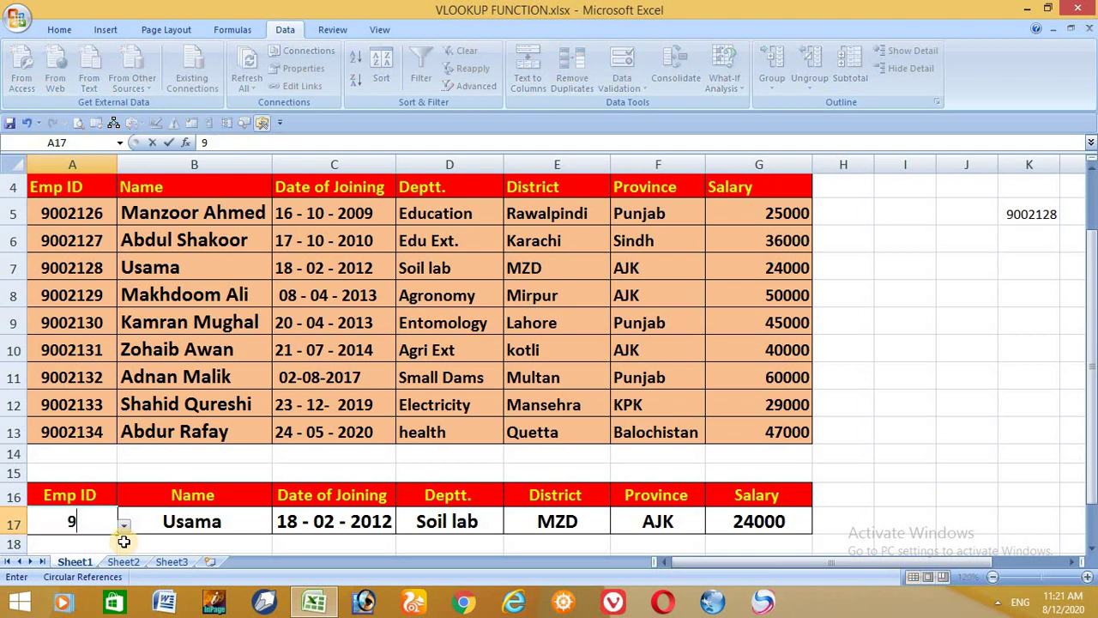
type("002133")
key("Return")
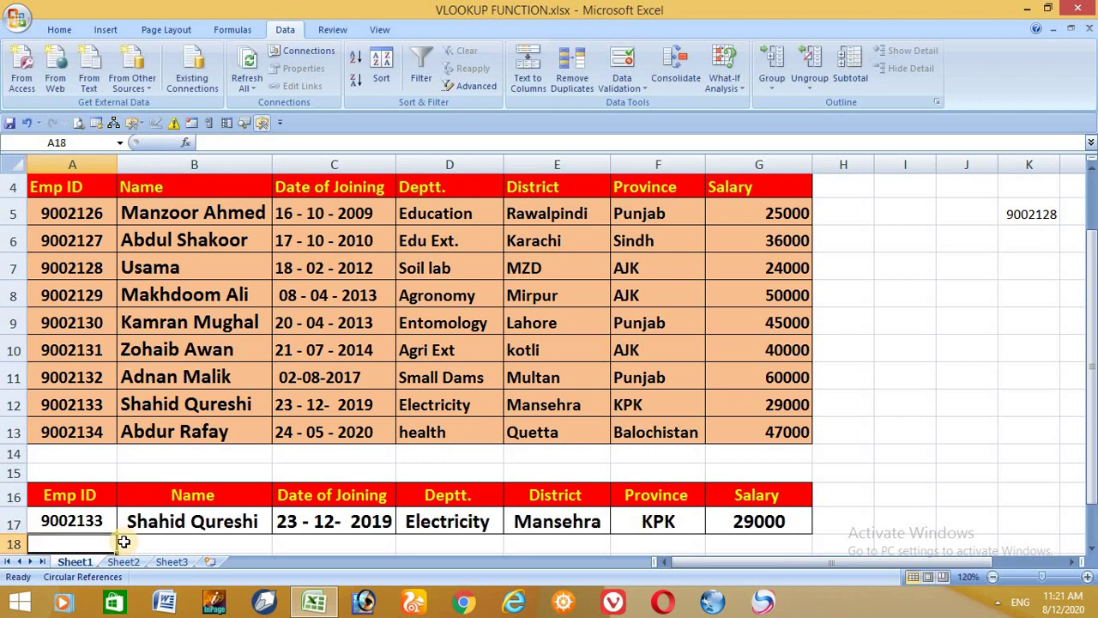